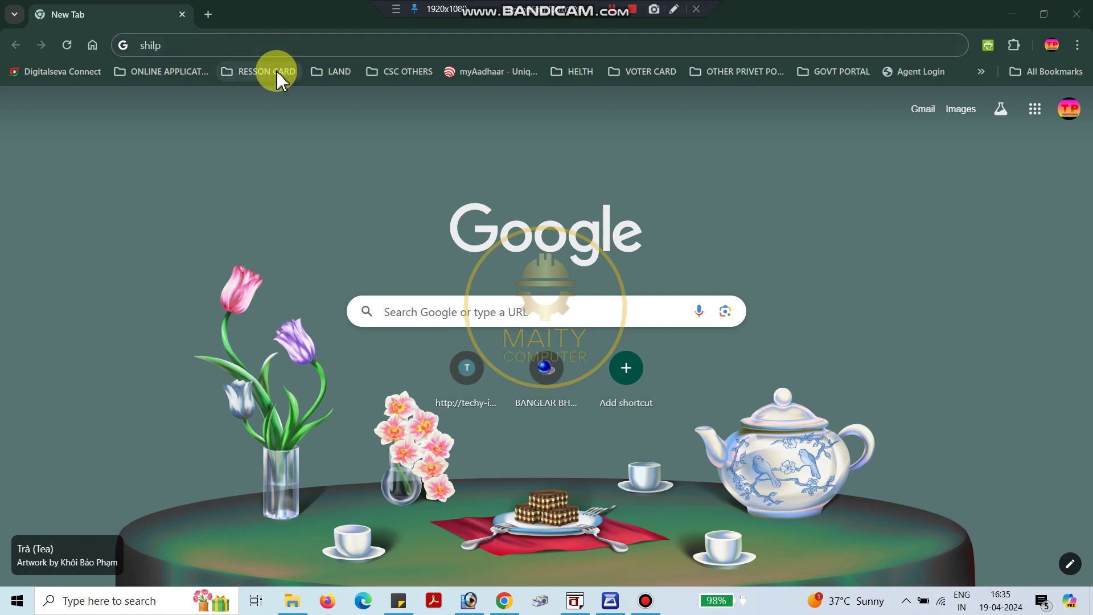
Extend the Google query to 'shilp sathi' and pick the 'shilpa sathi - Silpa Sathi' suggestion
{"action": "left_click", "coordinate": [288, 43]}
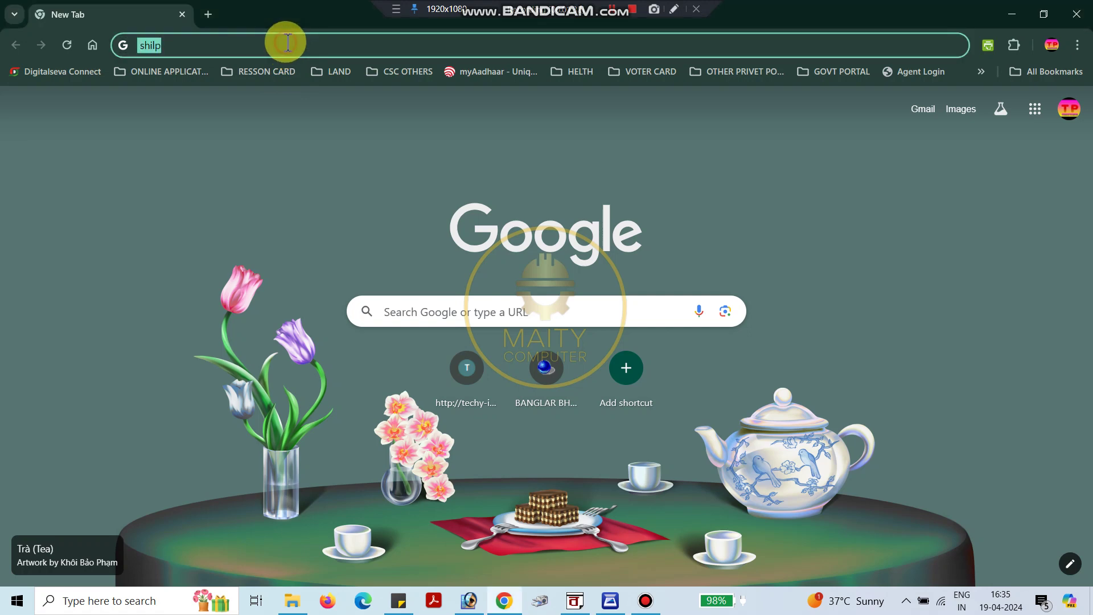
{"action": "left_click", "coordinate": [288, 43]}
{"action": "type", "text": "sa"}
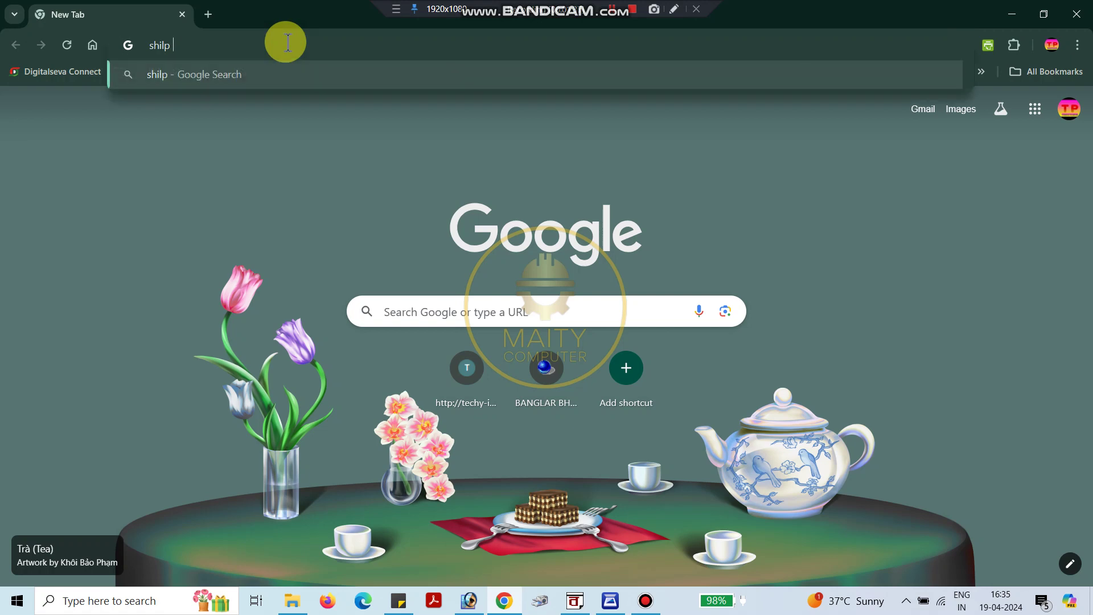
{"action": "type", "text": "thi"}
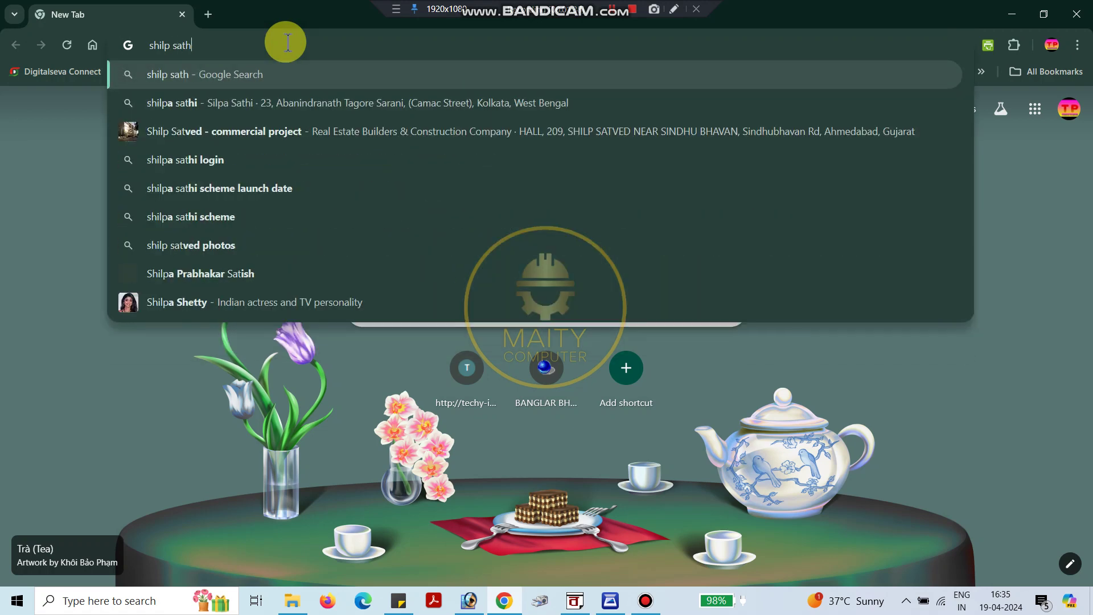
{"action": "left_click", "coordinate": [187, 95]}
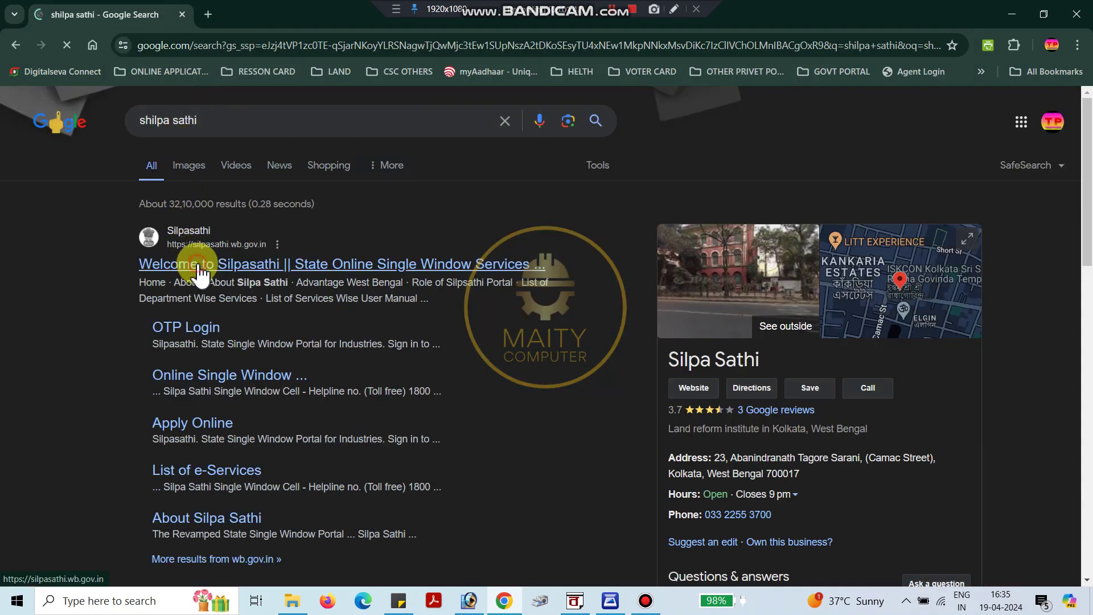
Open the official Silpasathi website's application sign-in page, zoomed out to fit the screen
{"action": "left_click", "coordinate": [196, 266]}
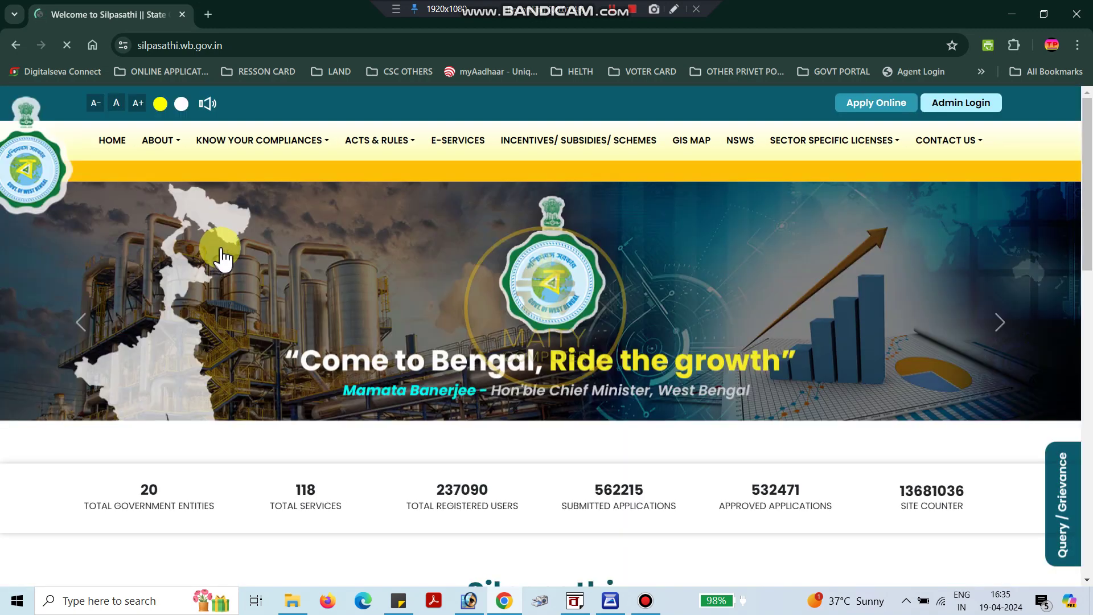
{"action": "left_click", "coordinate": [886, 108]}
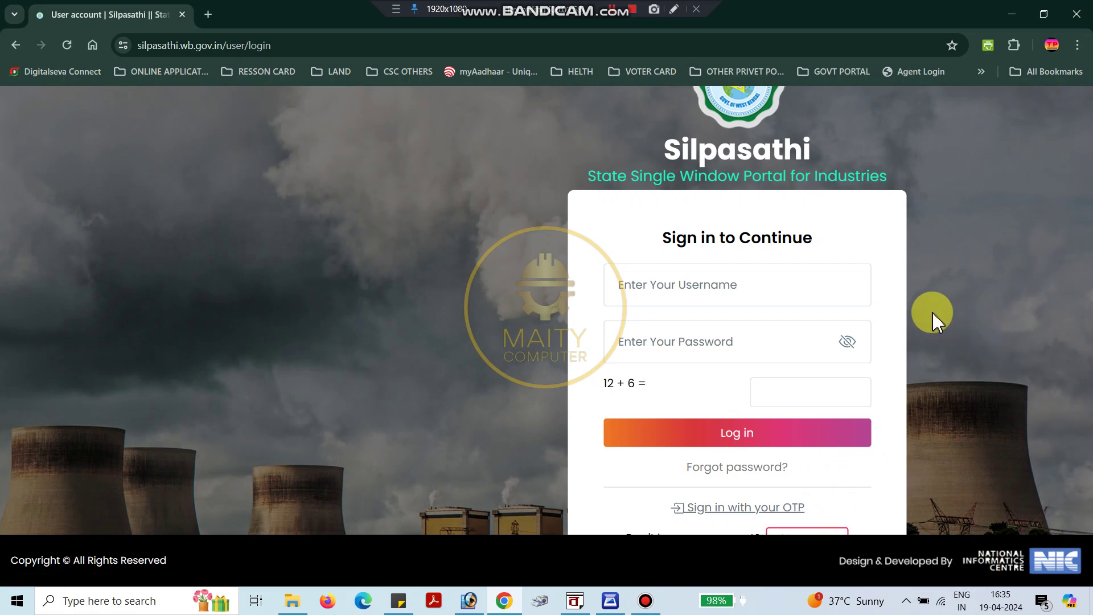
{"action": "key", "text": "ctrl+minus"}
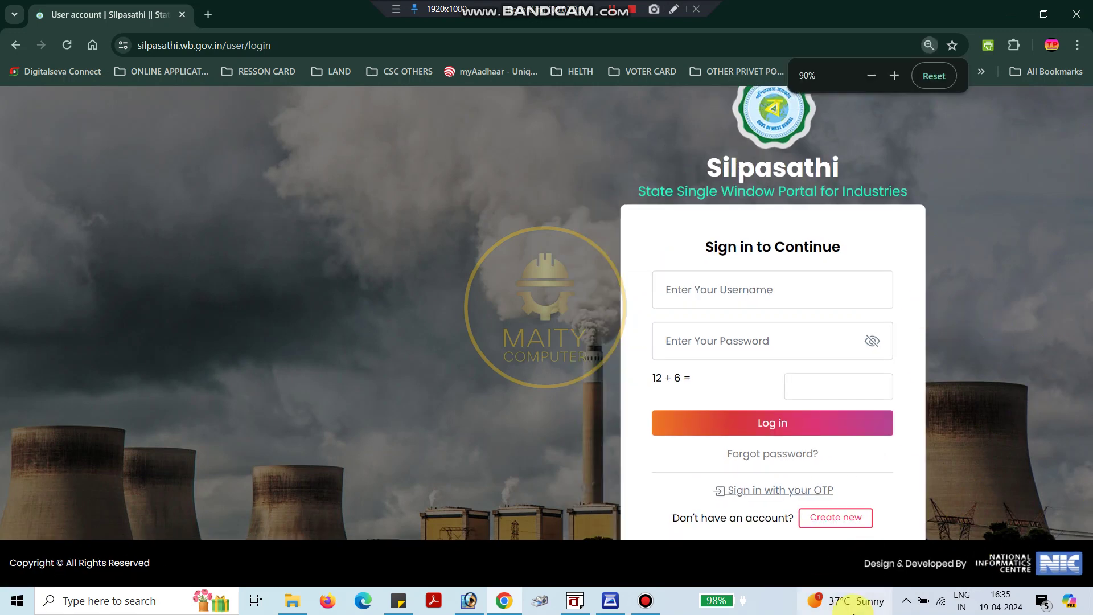
Create a new account as MSME Sector (UDYAM) and proceed to Aadhaar-based Udyam Registration
{"action": "left_click", "coordinate": [820, 519]}
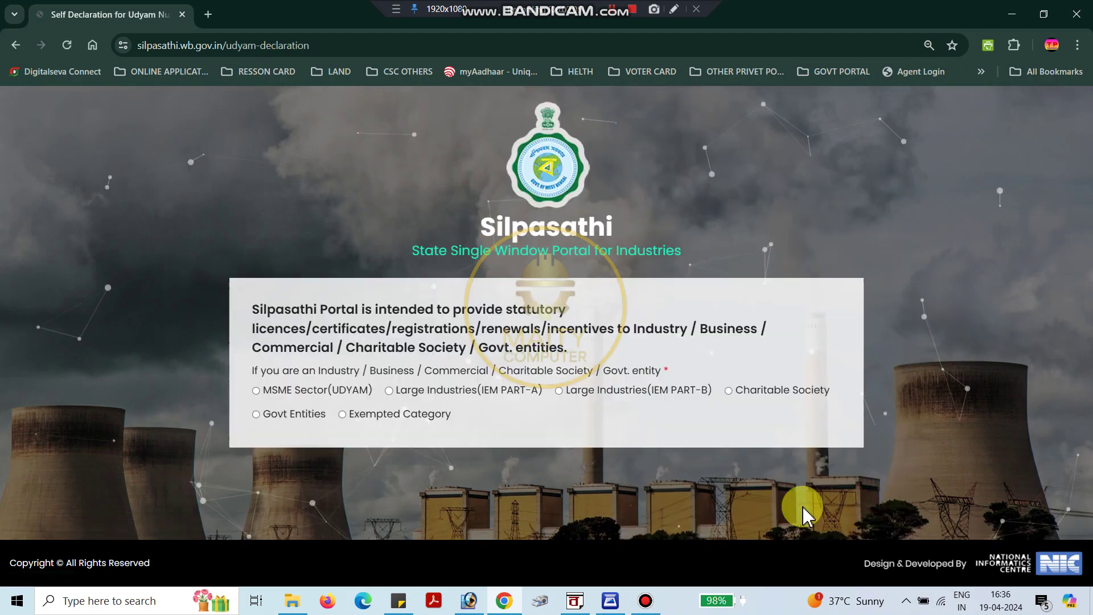
{"action": "left_click", "coordinate": [256, 391]}
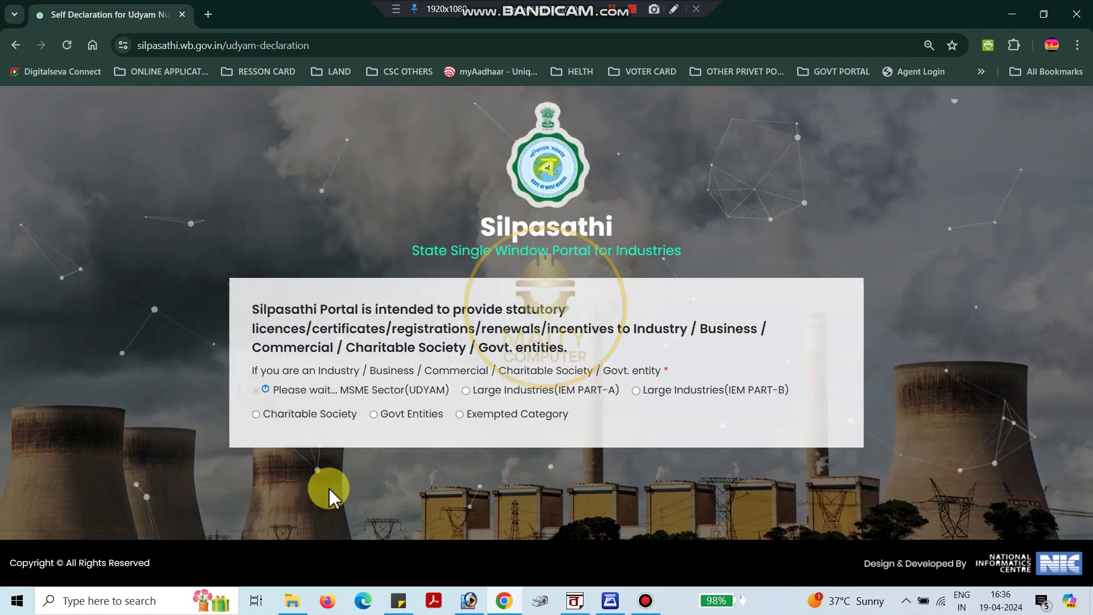
{"action": "scroll", "coordinate": [319, 442], "scroll_direction": "down", "scroll_amount": 1}
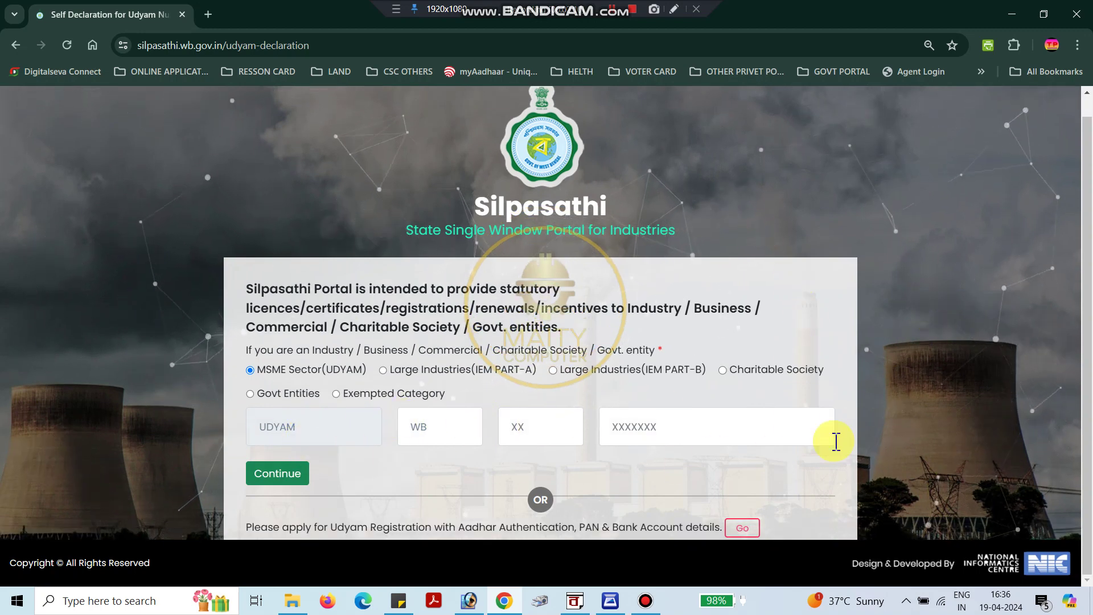
{"action": "left_click", "coordinate": [740, 530]}
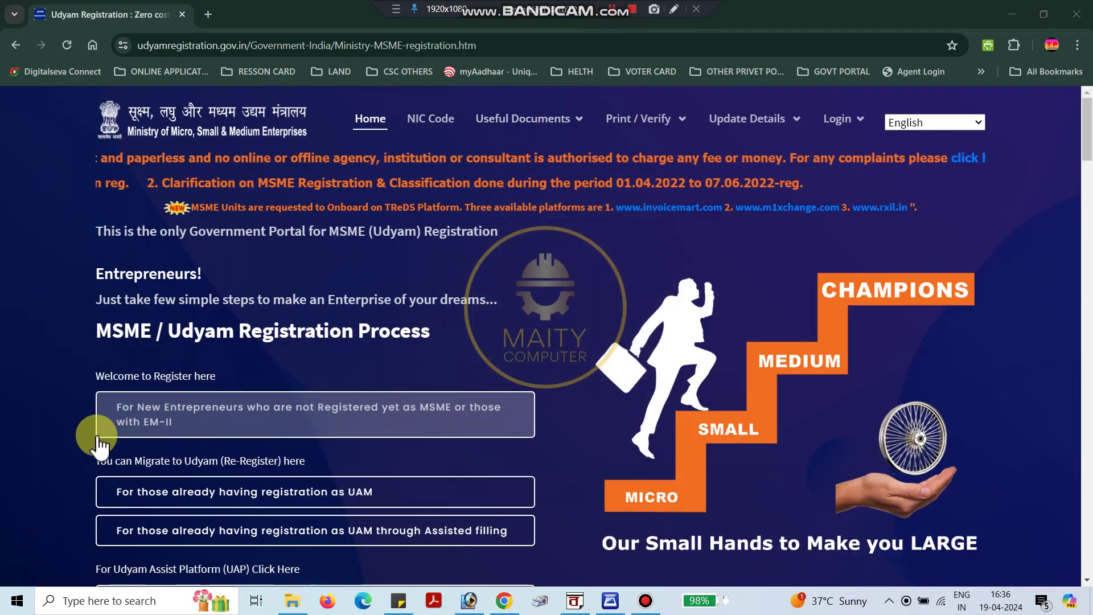
As a new entrepreneur, enter the Aadhaar number and the entrepreneur's name in capitals
{"action": "left_click", "coordinate": [171, 421]}
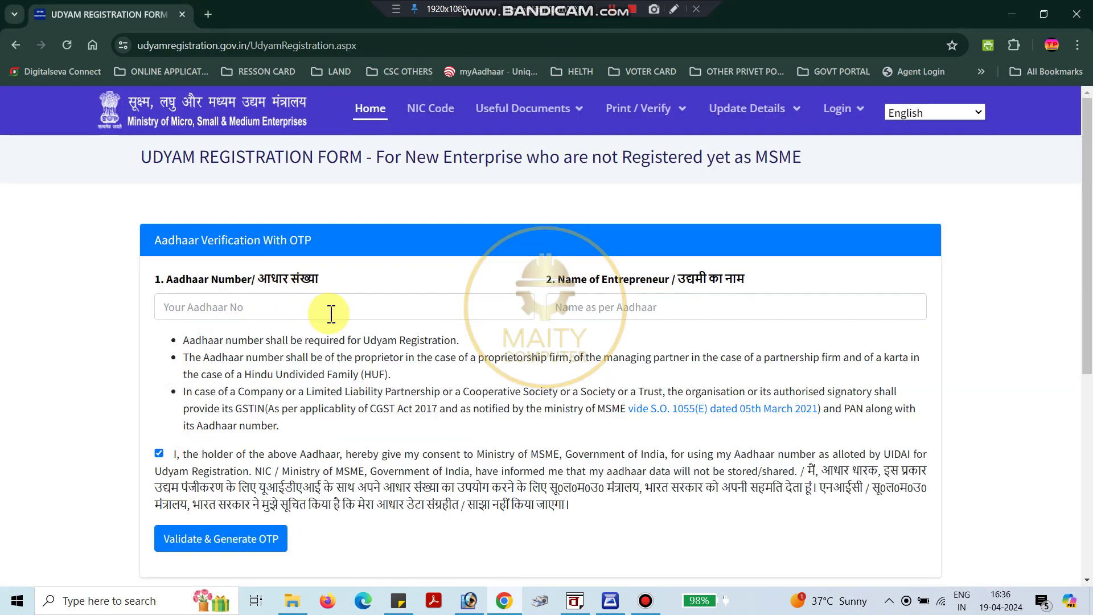
{"action": "left_click", "coordinate": [273, 308]}
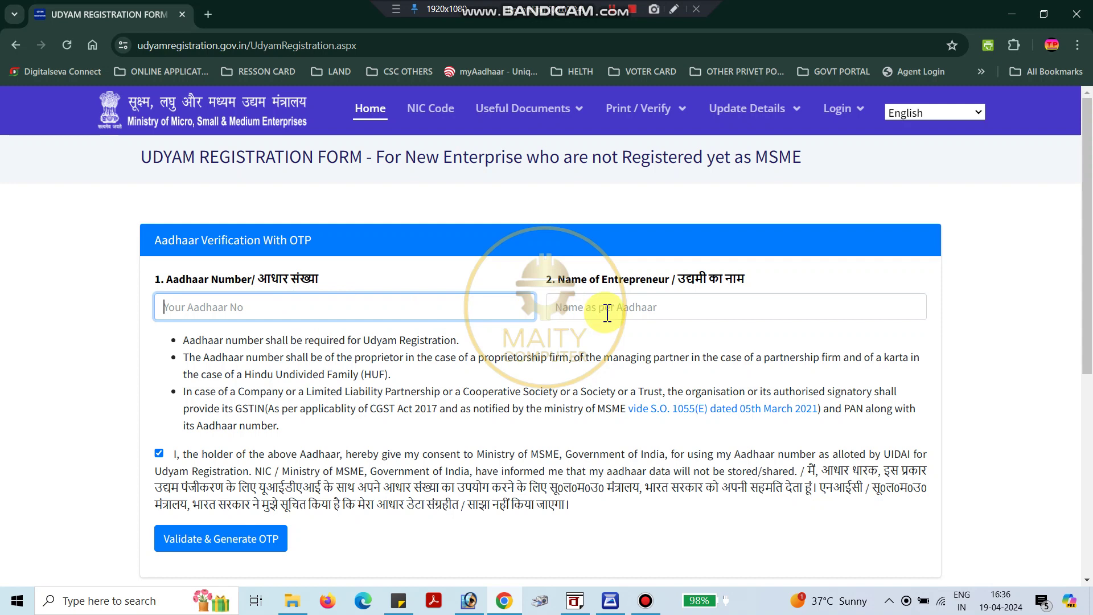
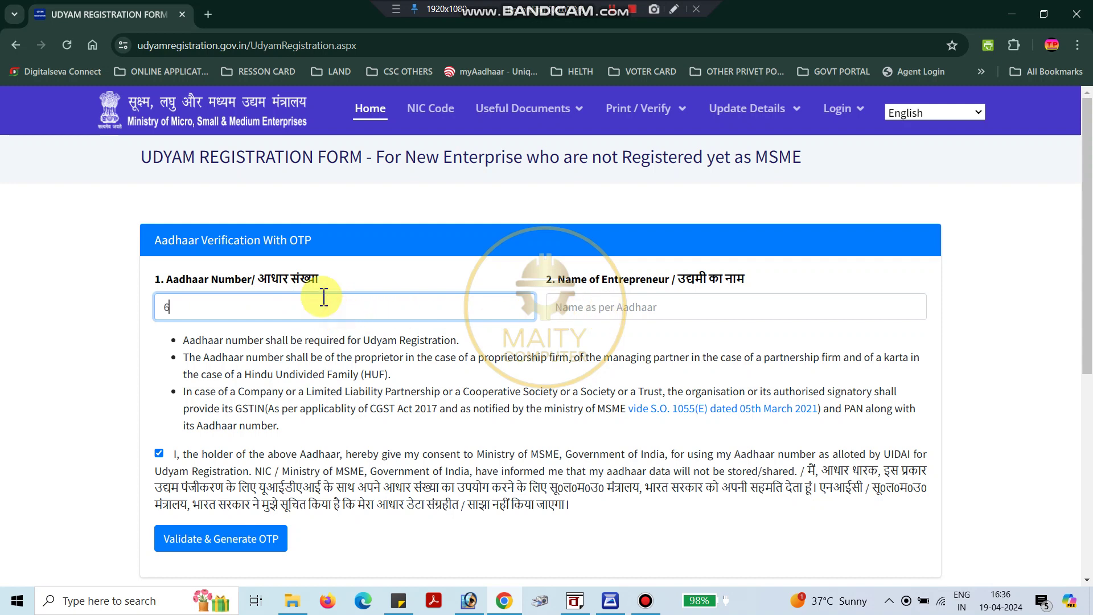
{"action": "key", "text": "Tab"}
{"action": "key", "text": "Caps_Lock"}
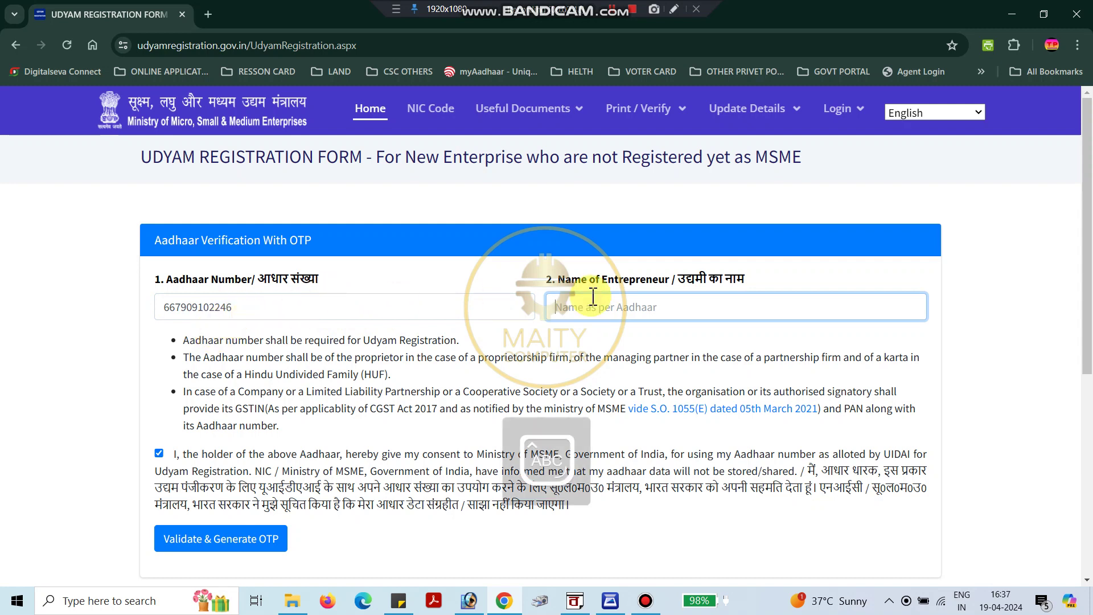
{"action": "left_click", "coordinate": [623, 311]}
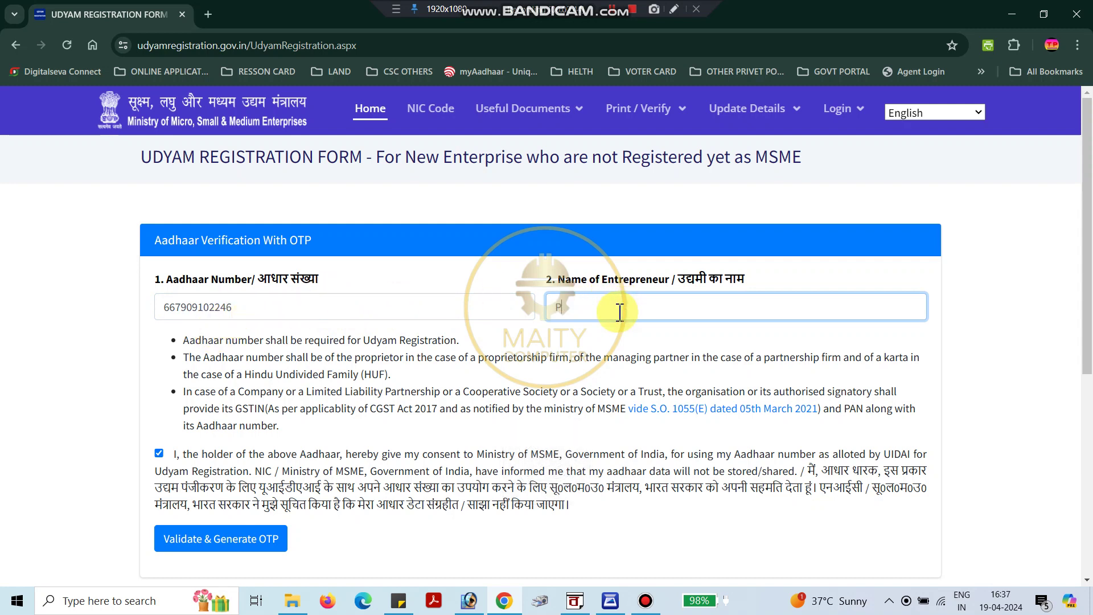
{"action": "key", "text": "Tab"}
Generate the Aadhaar OTP and submit the received code for validation
{"action": "left_click", "coordinate": [217, 545]}
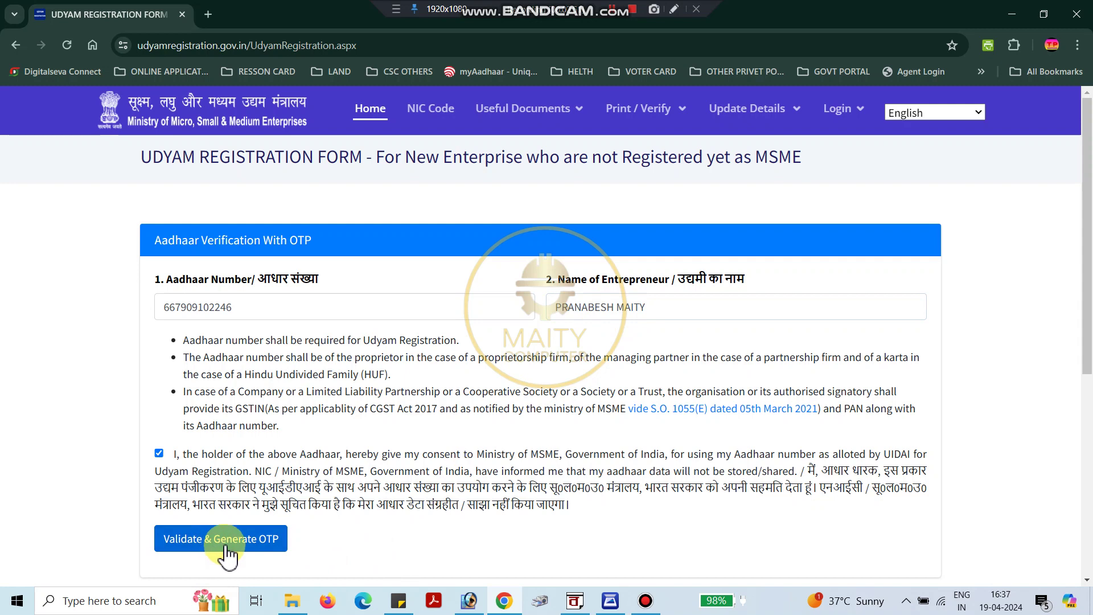
{"action": "scroll", "coordinate": [359, 468], "scroll_direction": "down", "scroll_amount": 5}
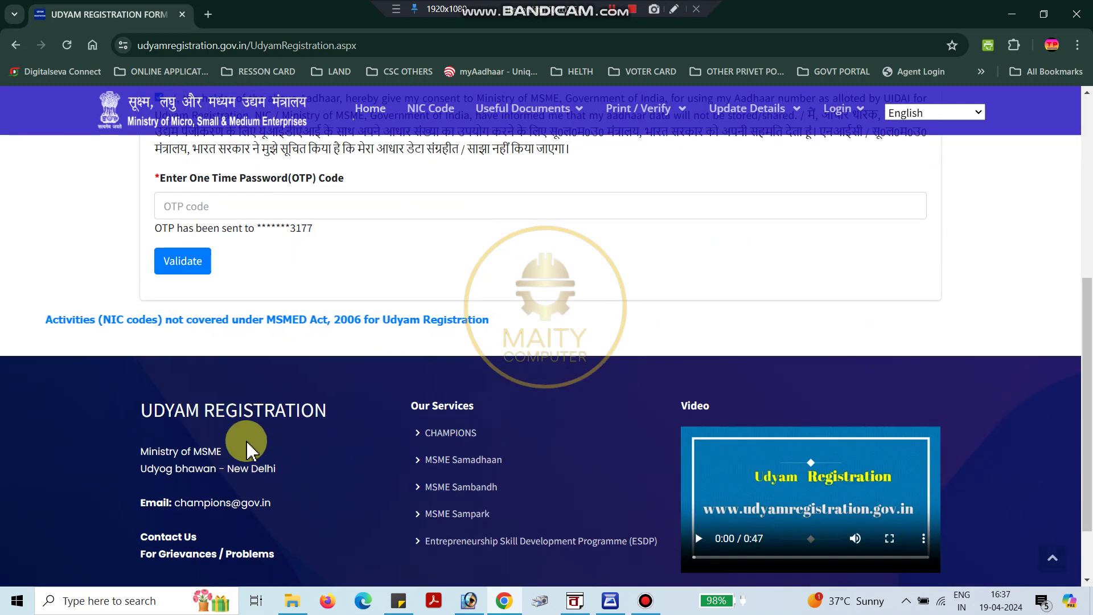
{"action": "left_click", "coordinate": [249, 215]}
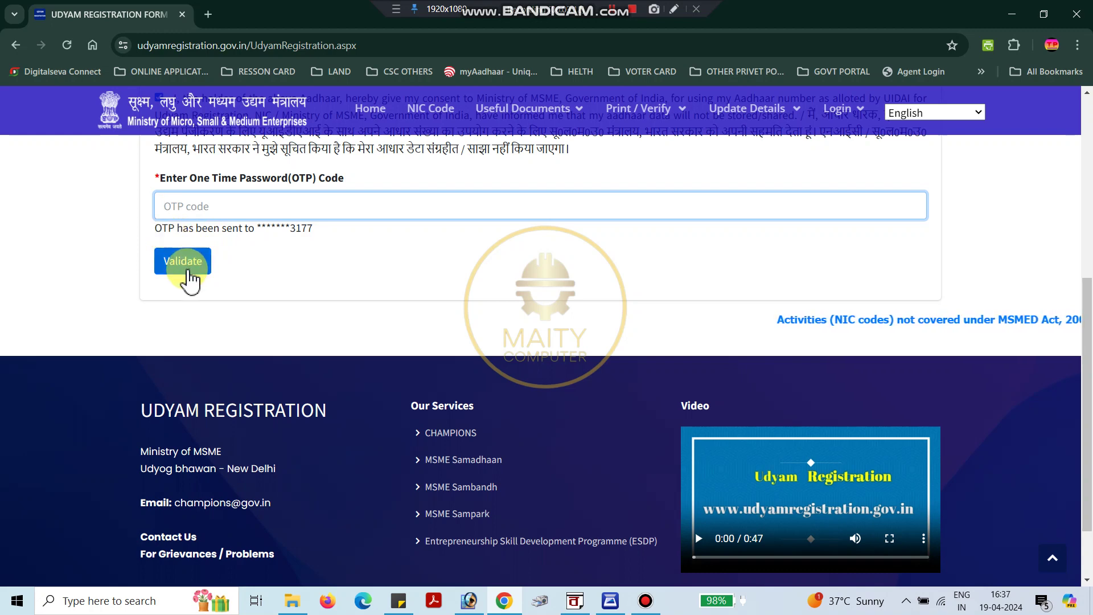
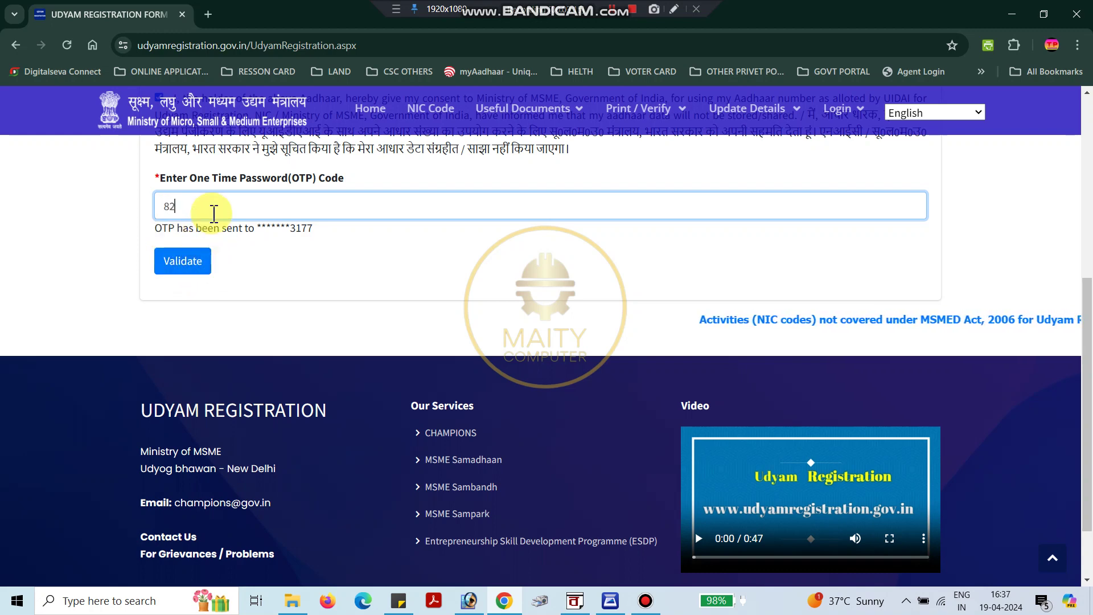
{"action": "left_click", "coordinate": [199, 263]}
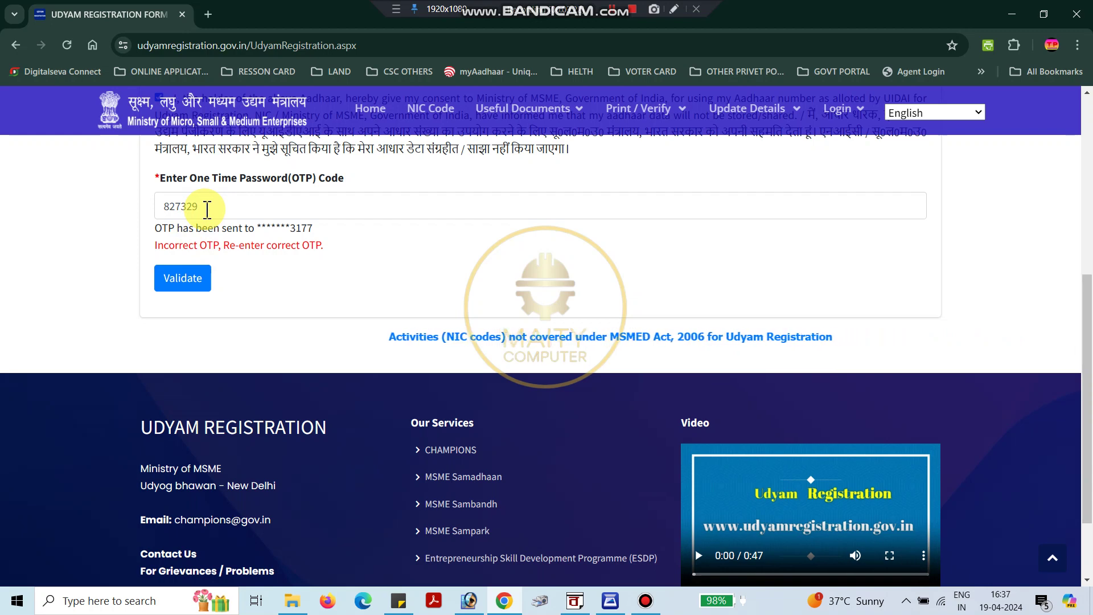
Correct the wrong digit in the rejected OTP and resubmit it
{"action": "left_click", "coordinate": [207, 209]}
{"action": "left_click", "coordinate": [194, 206]}
{"action": "key", "text": "BackSpace"}
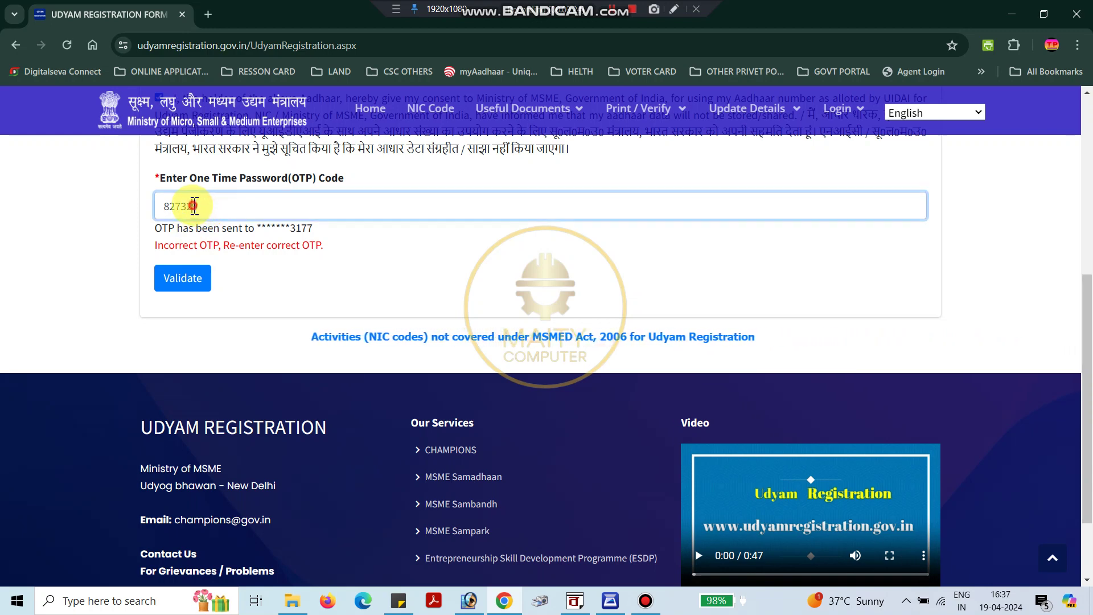
{"action": "type", "text": "9"}
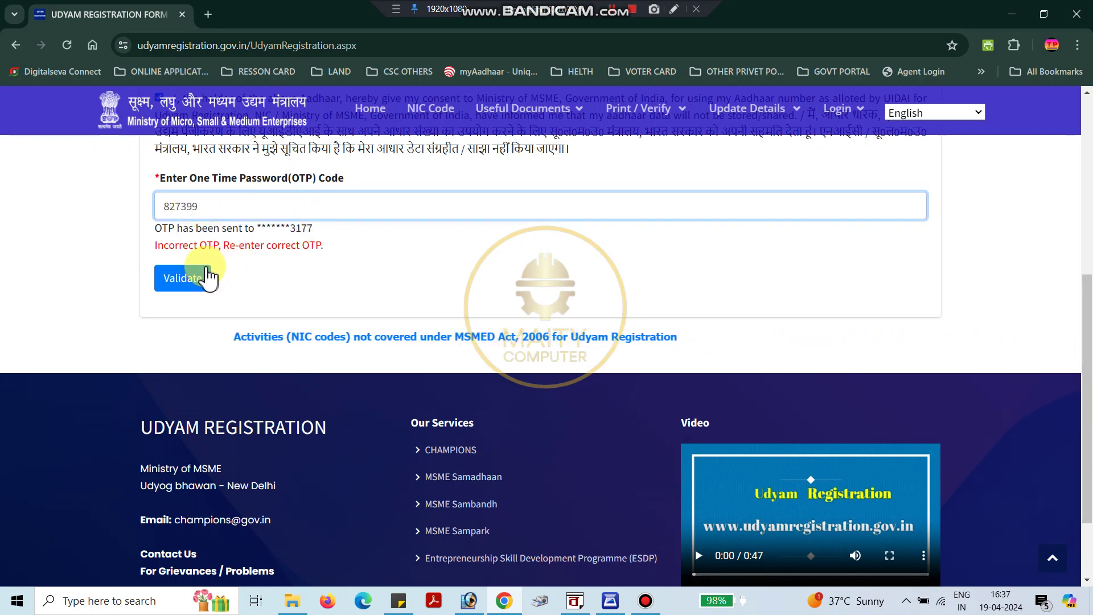
{"action": "left_click", "coordinate": [202, 279]}
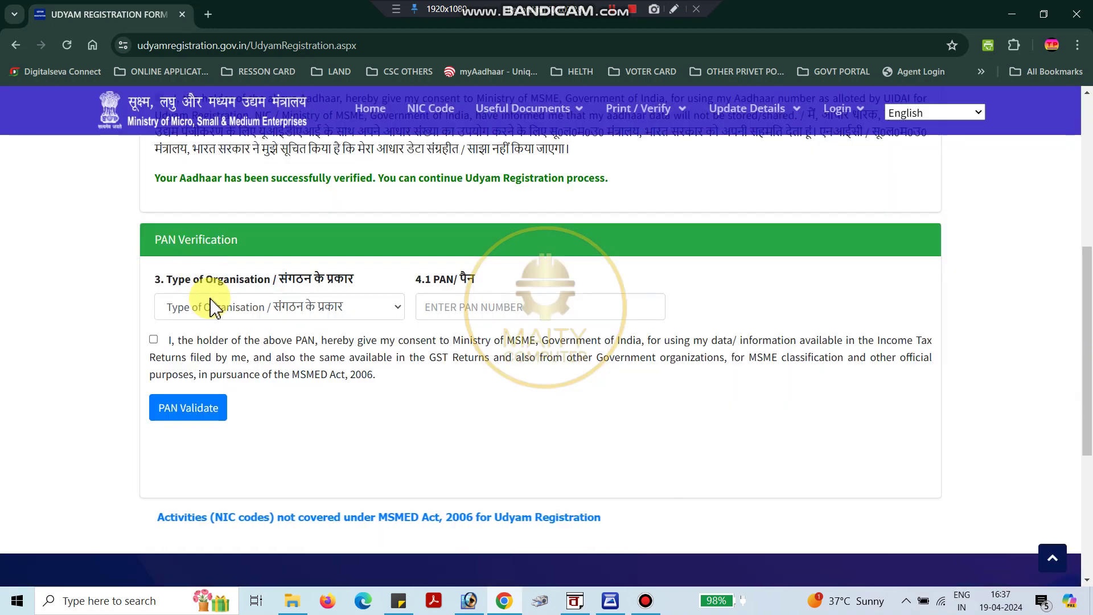
Set organisation type to Proprietary, enter the PAN with consent, validate it and continue
{"action": "left_click", "coordinate": [206, 308]}
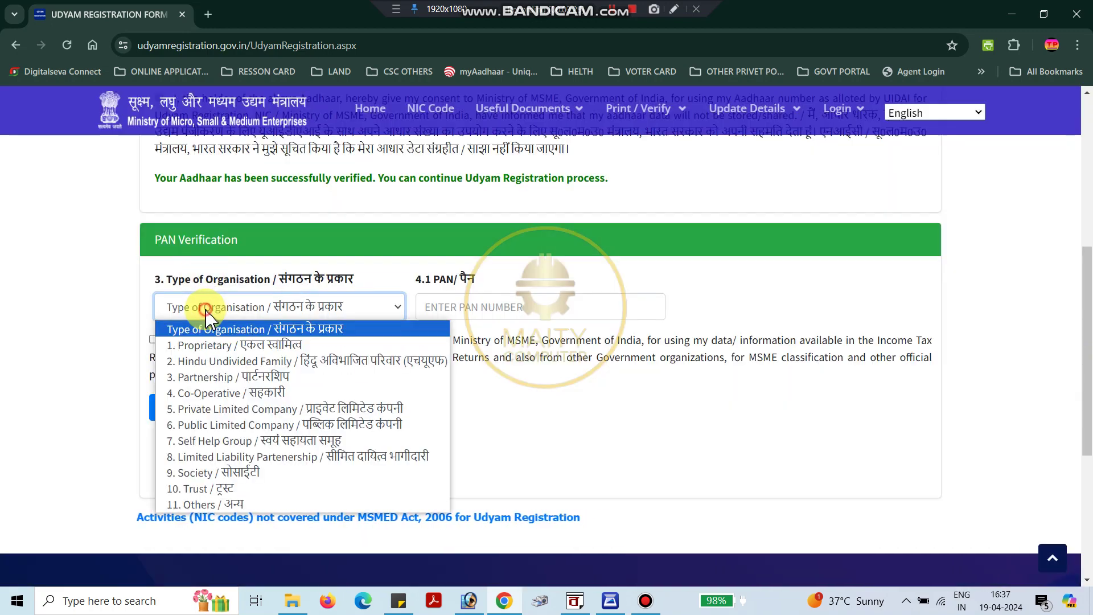
{"action": "left_click", "coordinate": [214, 348]}
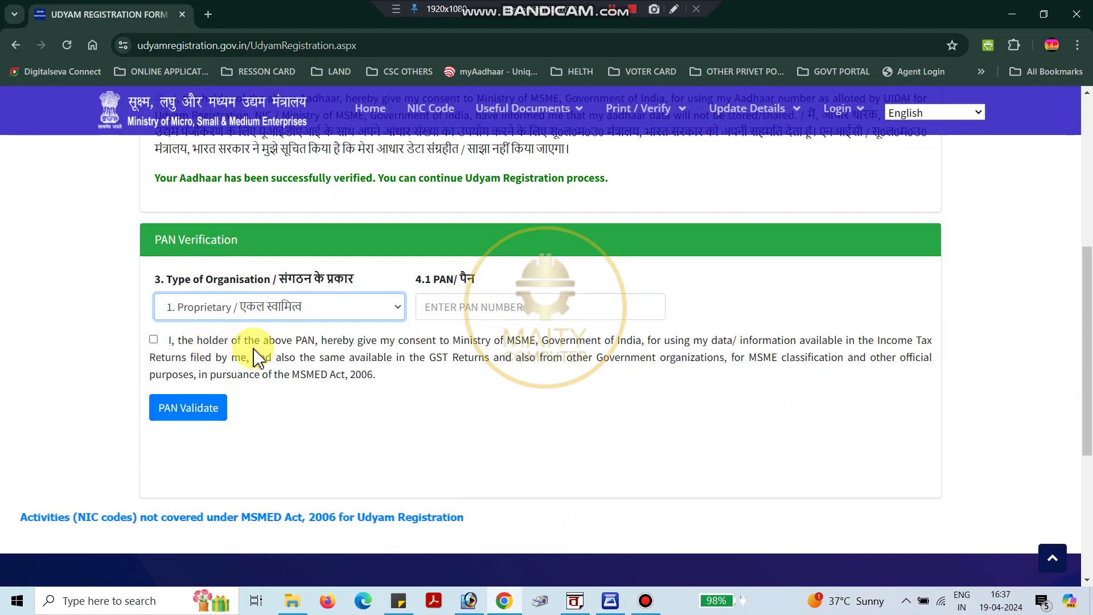
{"action": "left_click", "coordinate": [561, 305]}
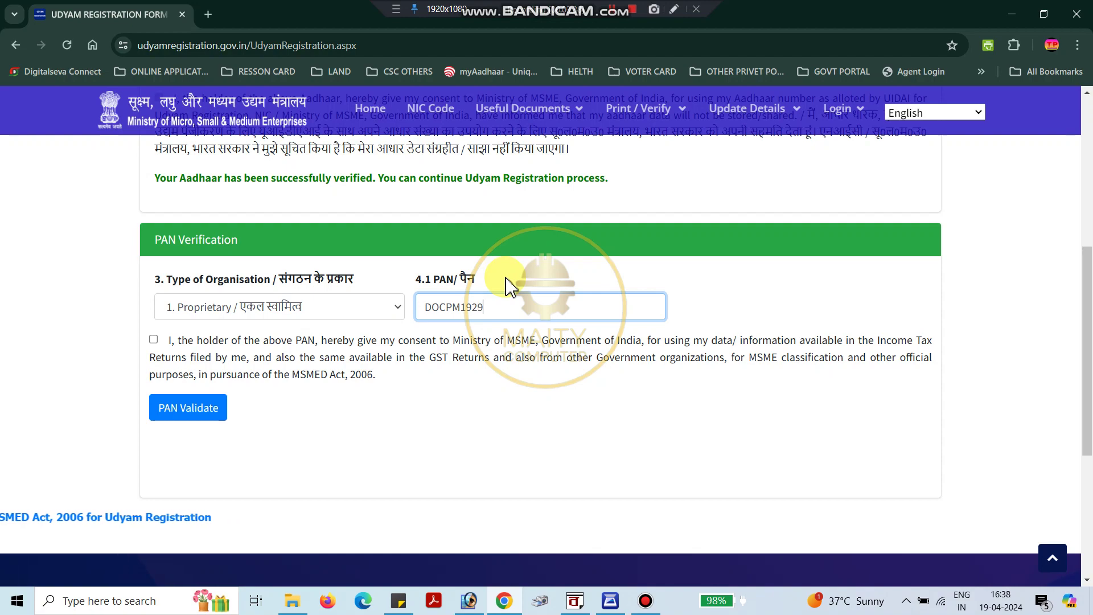
{"action": "left_click", "coordinate": [153, 339]}
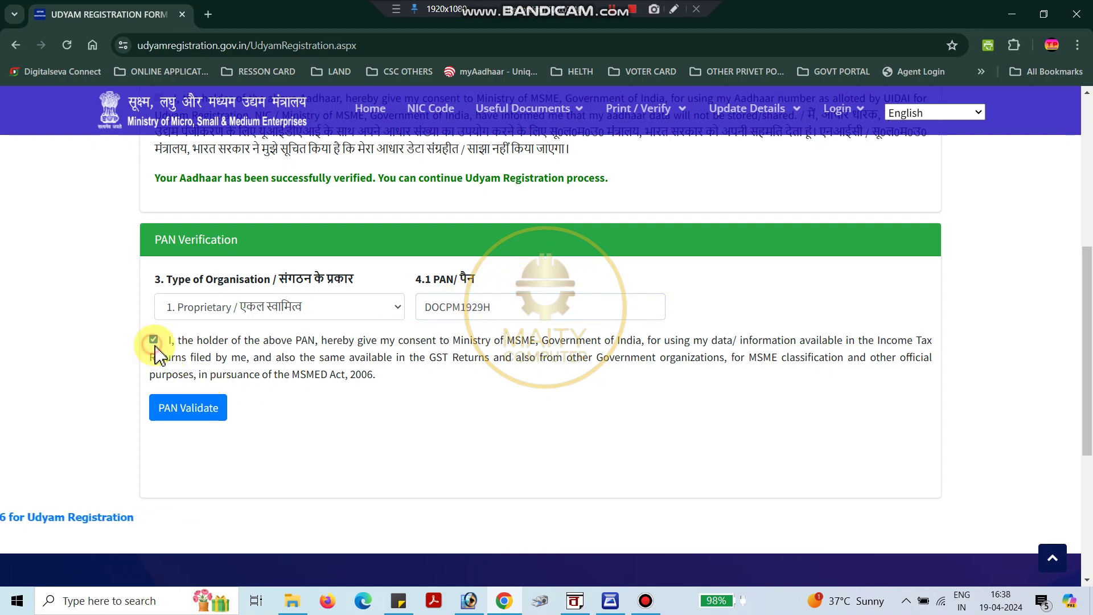
{"action": "left_click", "coordinate": [183, 406]}
{"action": "scroll", "coordinate": [285, 439], "scroll_direction": "down", "scroll_amount": 5}
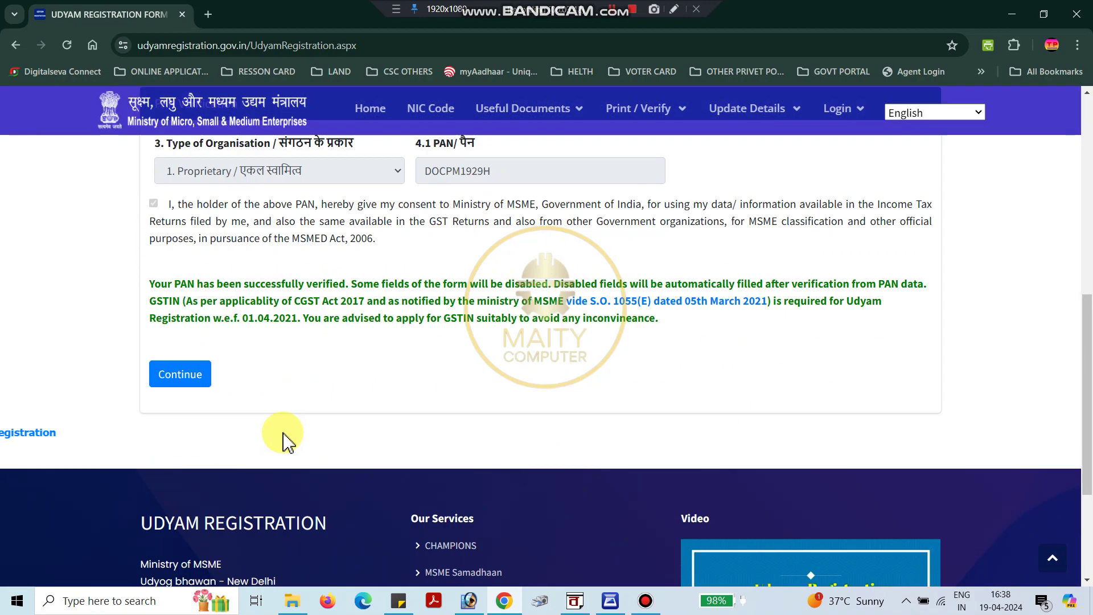
{"action": "left_click", "coordinate": [196, 239]}
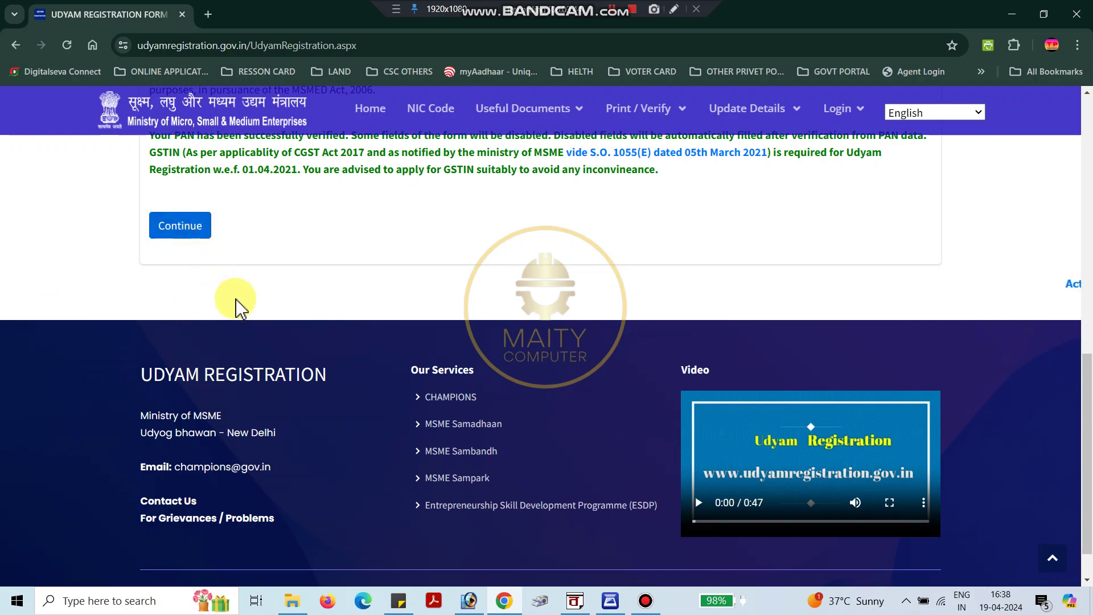
Set social category General, gender Male and specially abled No
{"action": "scroll", "coordinate": [502, 296], "scroll_direction": "down", "scroll_amount": 15}
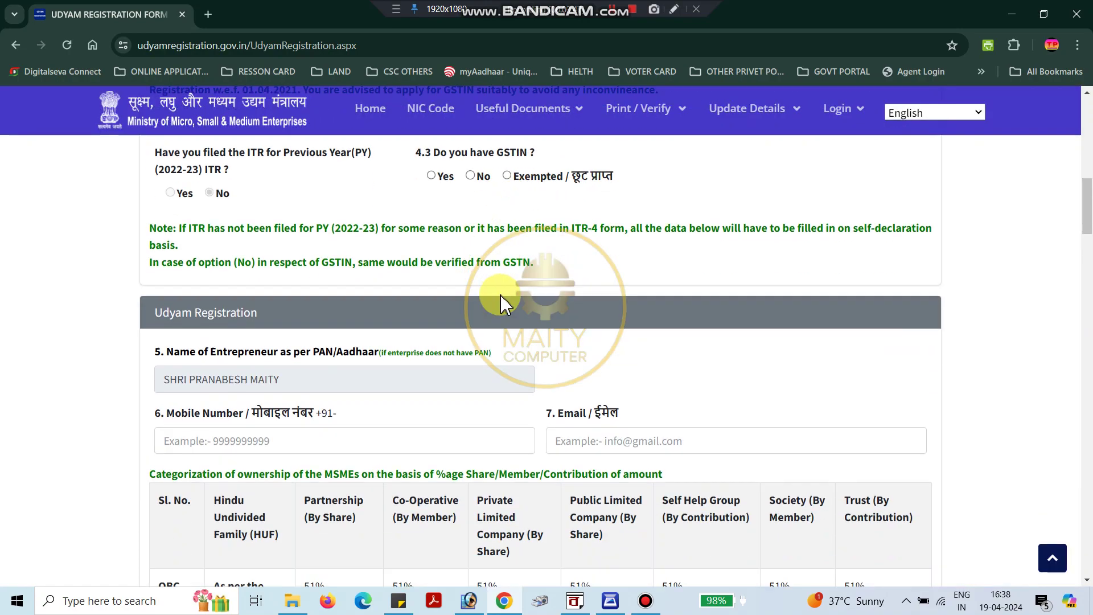
{"action": "scroll", "coordinate": [478, 336], "scroll_direction": "down", "scroll_amount": 20}
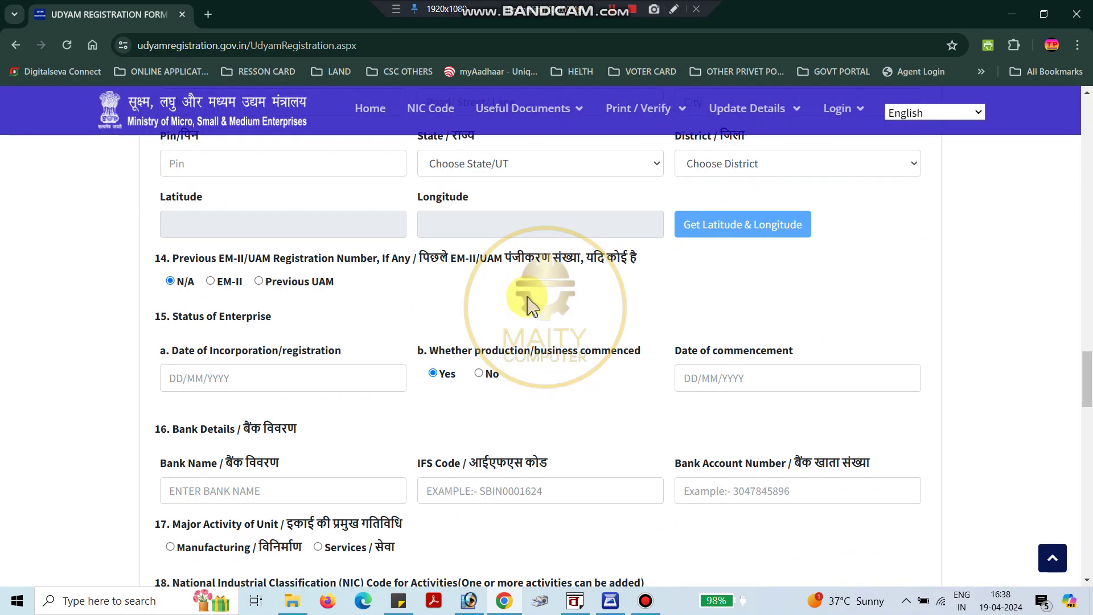
{"action": "scroll", "coordinate": [525, 312], "scroll_direction": "up", "scroll_amount": 10}
{"action": "scroll", "coordinate": [525, 313], "scroll_direction": "up", "scroll_amount": 10}
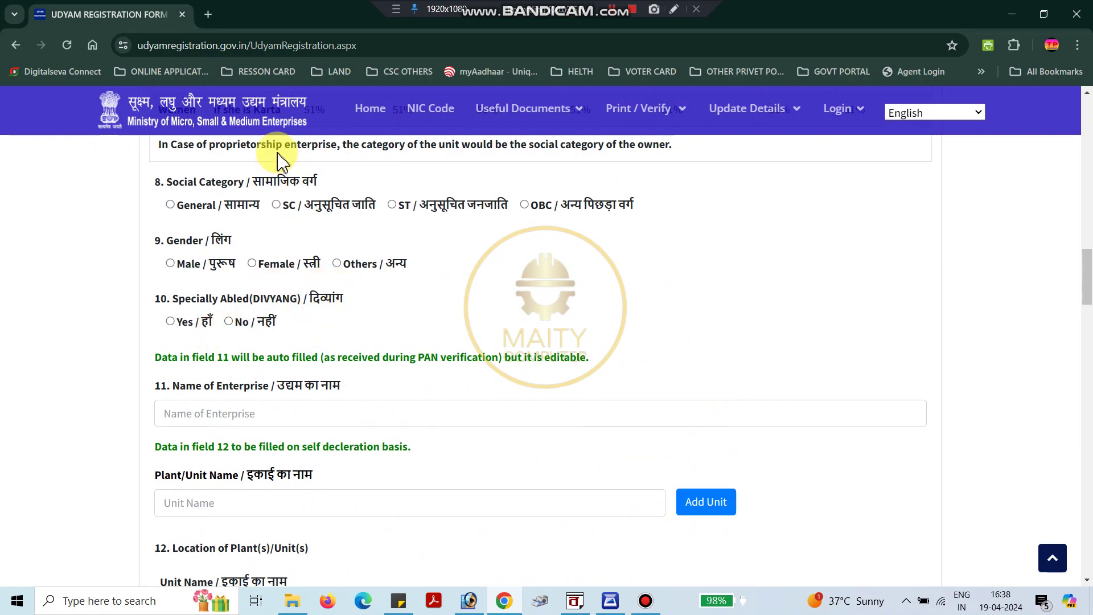
{"action": "scroll", "coordinate": [293, 299], "scroll_direction": "up", "scroll_amount": 1}
{"action": "scroll", "coordinate": [292, 302], "scroll_direction": "up", "scroll_amount": 1}
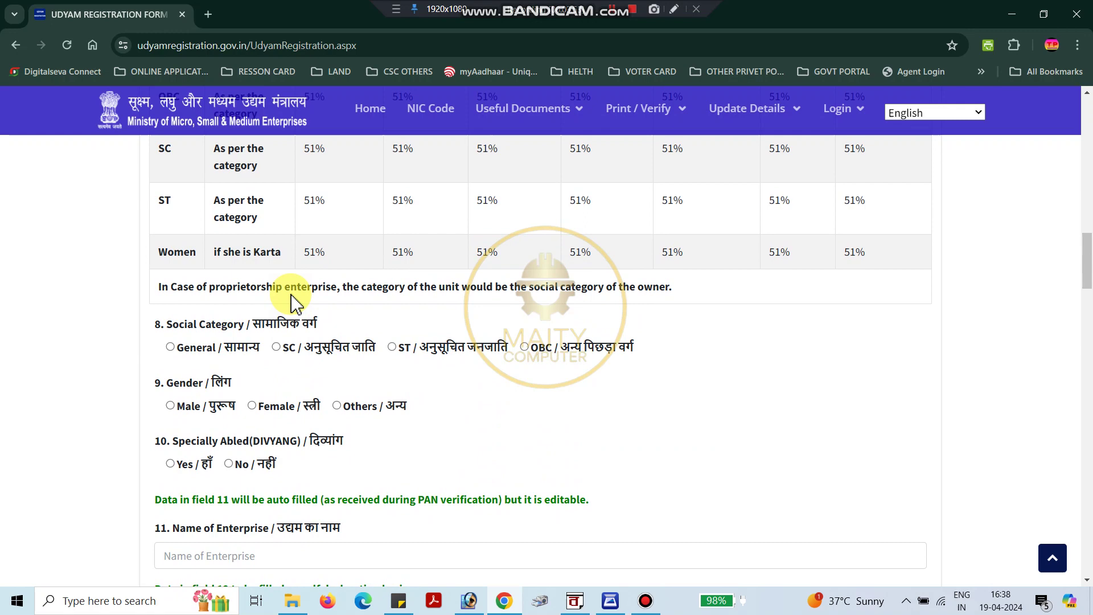
{"action": "left_click", "coordinate": [171, 349]}
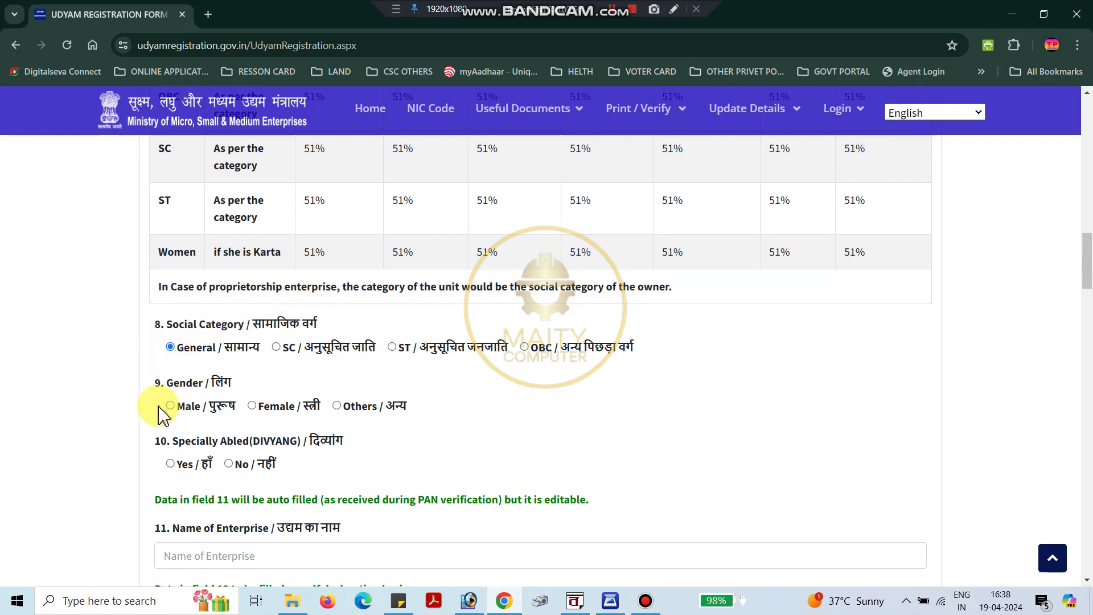
{"action": "left_click", "coordinate": [170, 405]}
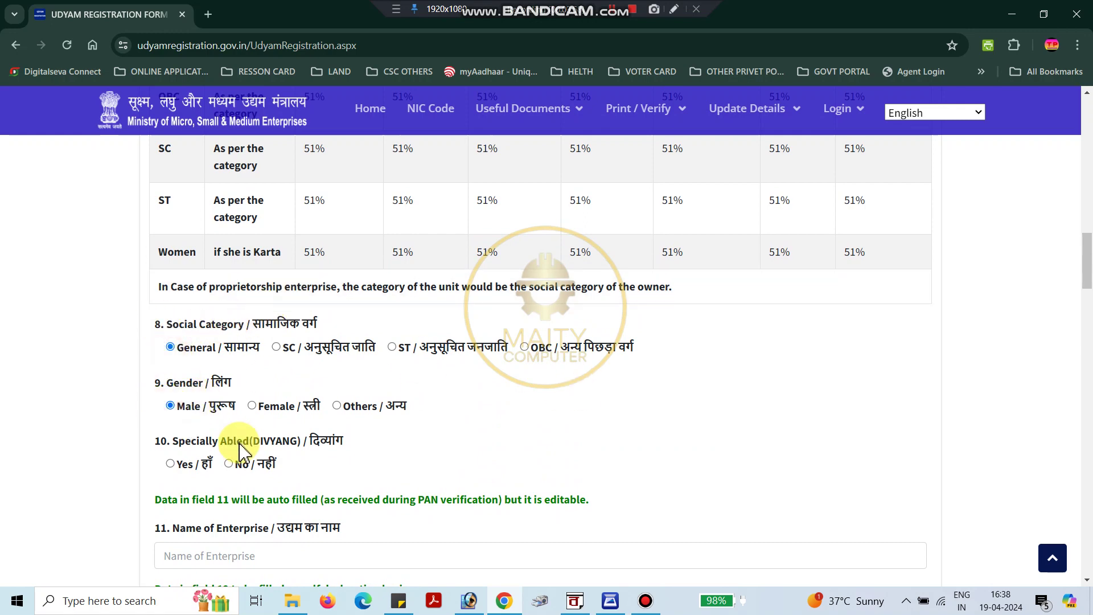
{"action": "scroll", "coordinate": [237, 448], "scroll_direction": "down", "scroll_amount": 3}
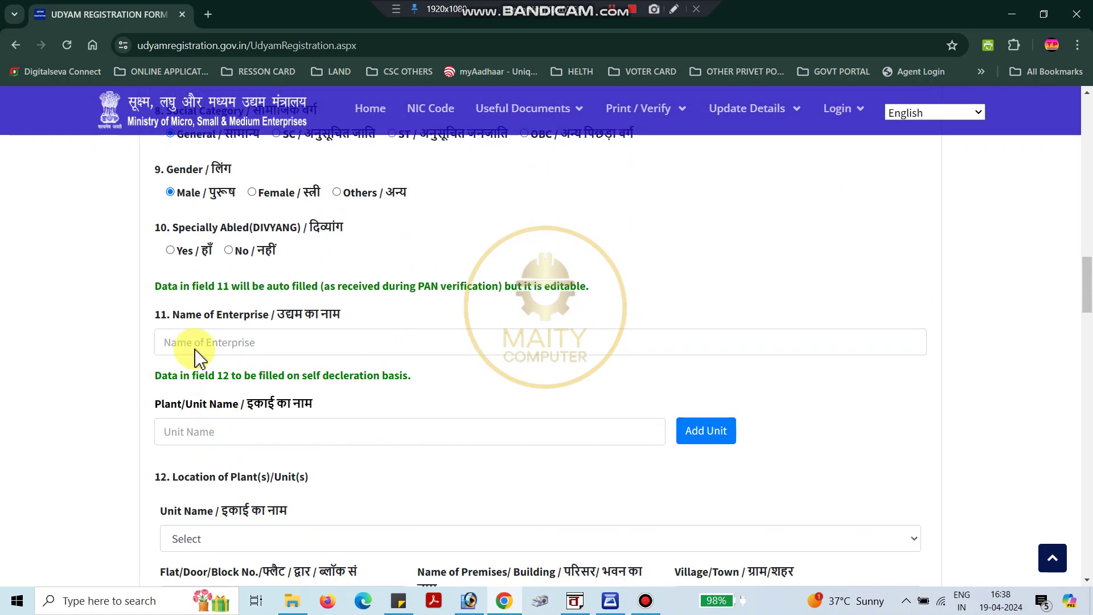
{"action": "left_click", "coordinate": [230, 251]}
Enter RAKHALPUR CSC as enterprise name and unit name, and add it as a unit
{"action": "scroll", "coordinate": [274, 194], "scroll_direction": "down", "scroll_amount": 2}
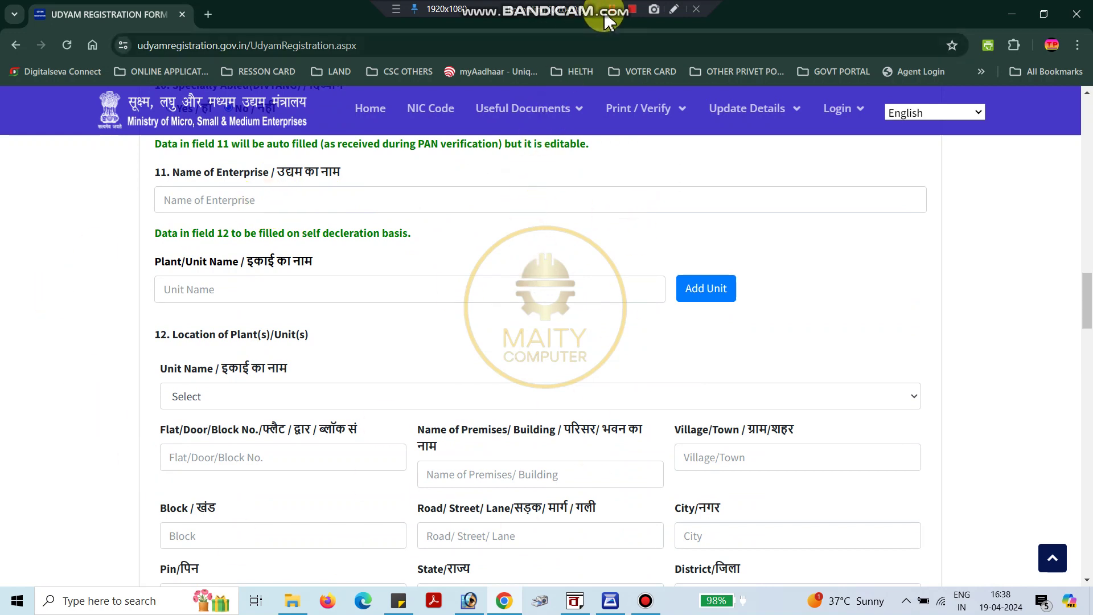
{"action": "left_click", "coordinate": [214, 198]}
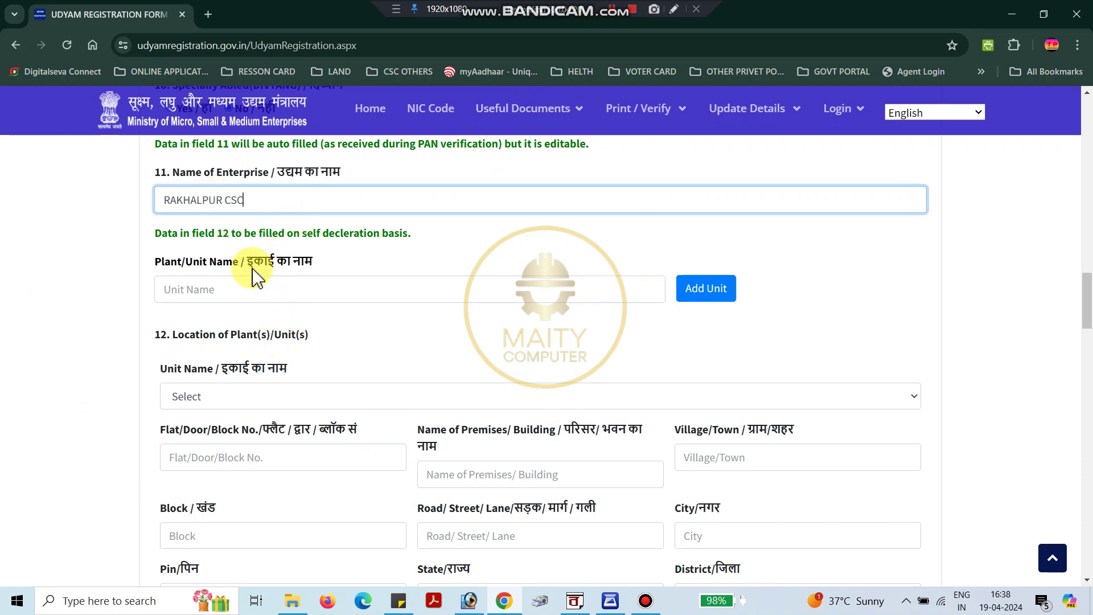
{"action": "left_click", "coordinate": [277, 283]}
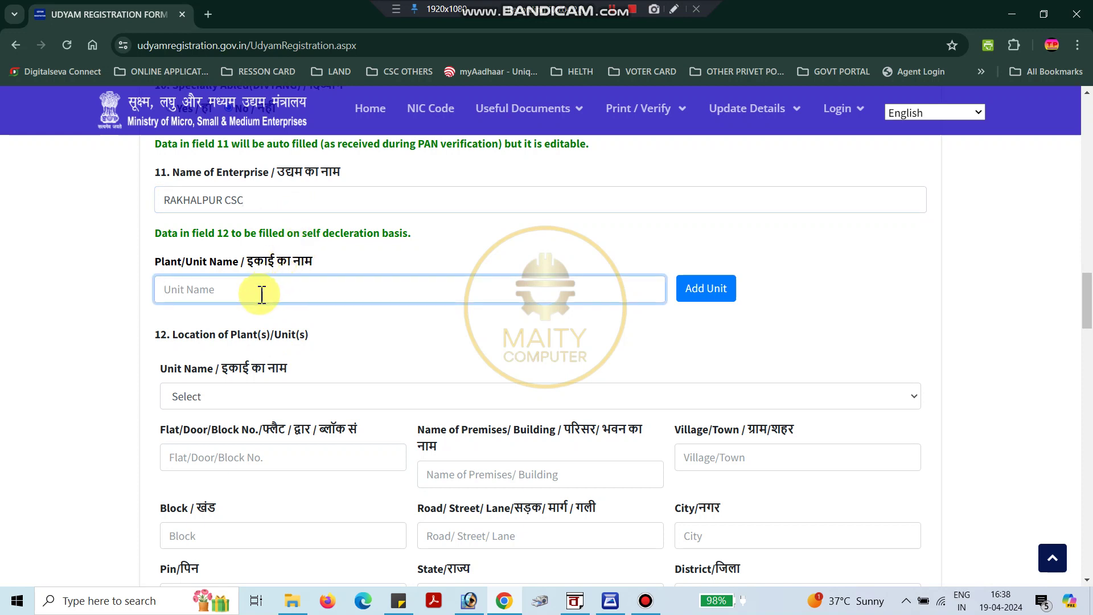
{"action": "triple_click", "coordinate": [276, 199]}
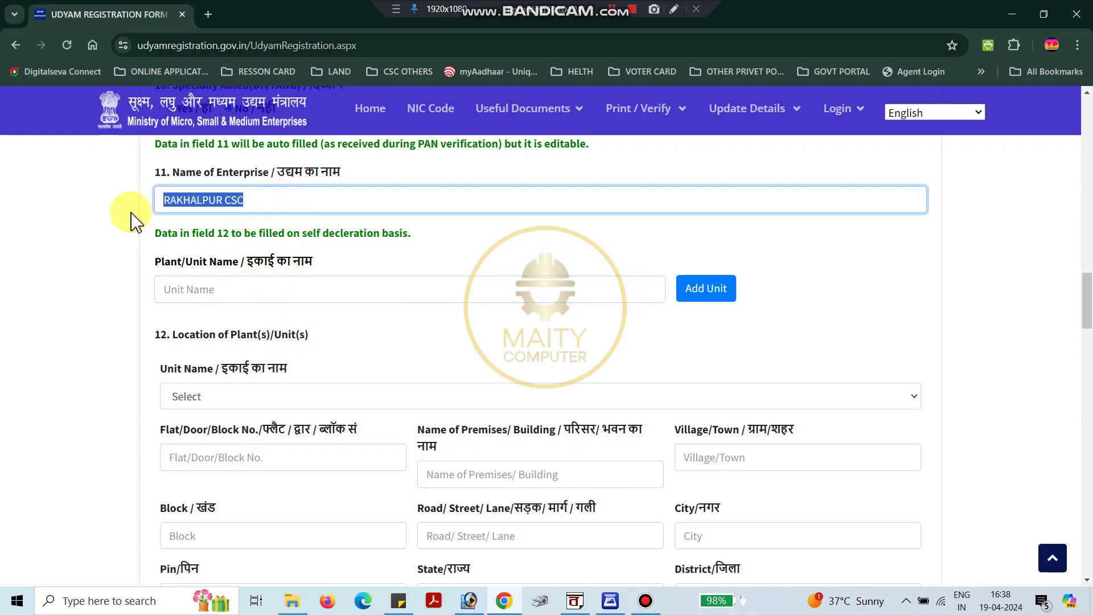
{"action": "left_click", "coordinate": [176, 285]}
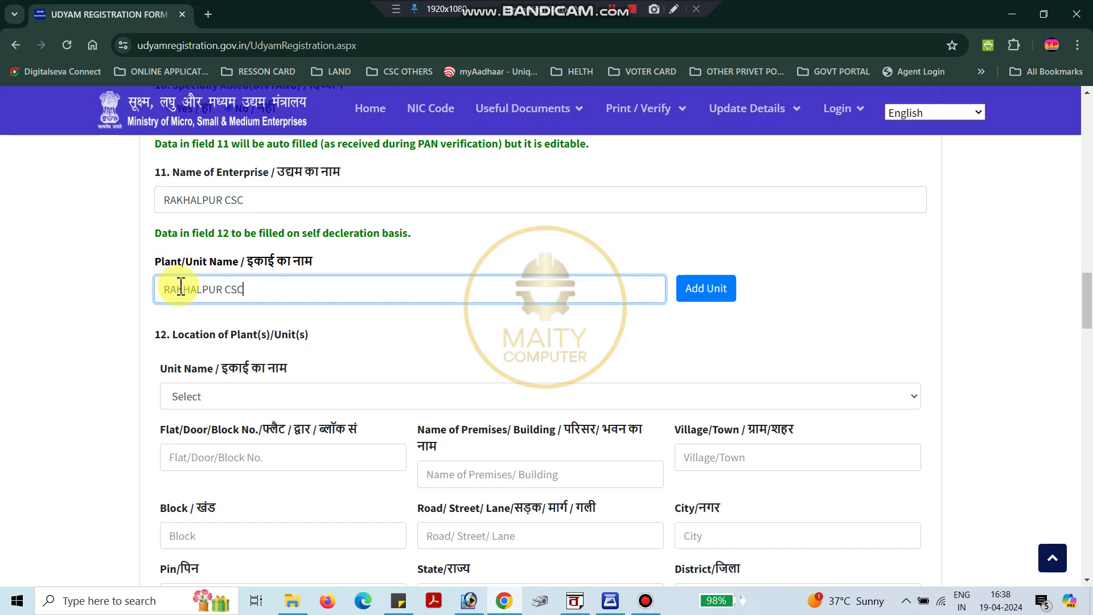
{"action": "left_click", "coordinate": [704, 289]}
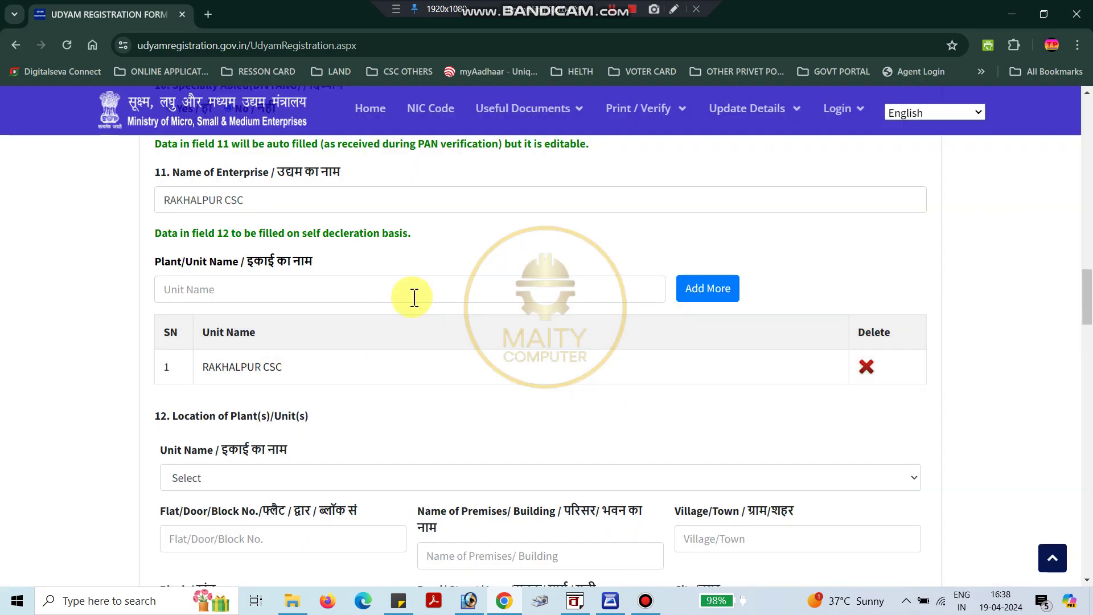
Select RAKHALPUR CSC as the plant's unit, fill its location address and add it to the plant list
{"action": "scroll", "coordinate": [371, 291], "scroll_direction": "down", "scroll_amount": 4}
{"action": "left_click", "coordinate": [297, 273]}
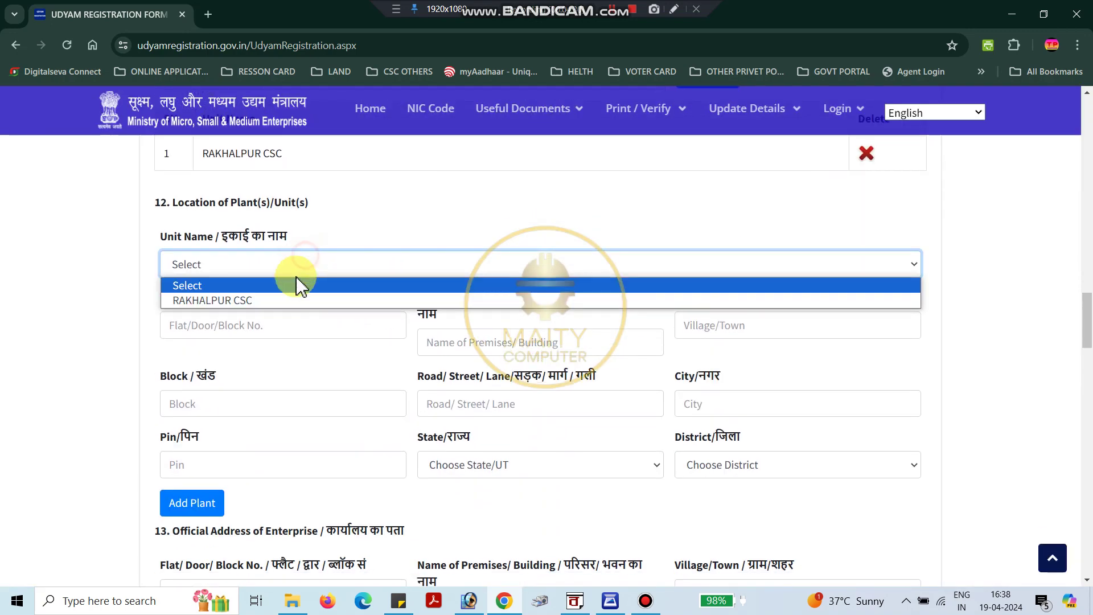
{"action": "left_click", "coordinate": [290, 300]}
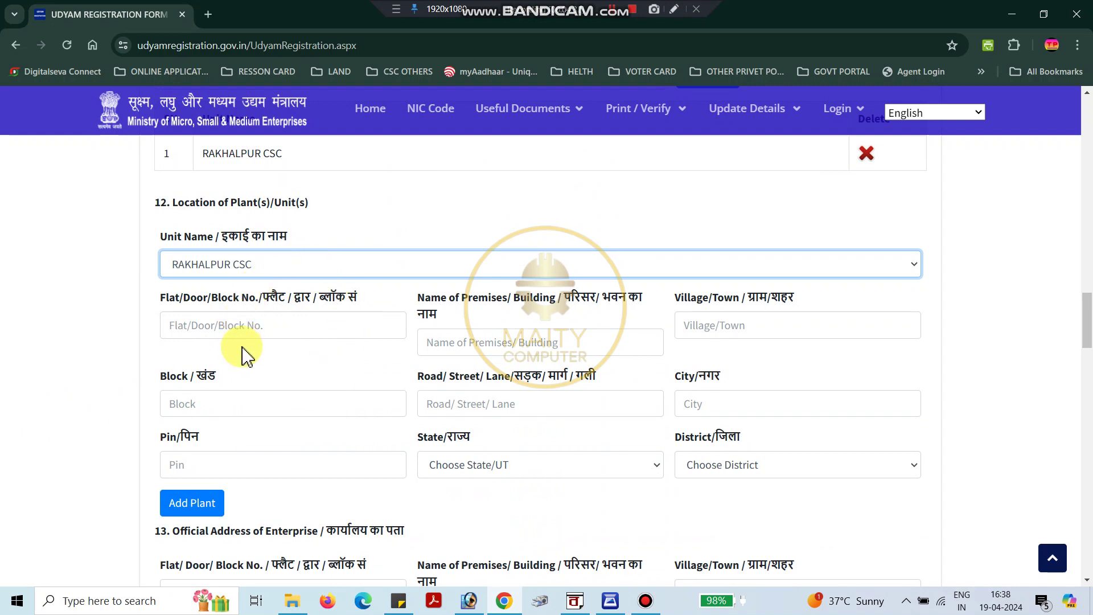
{"action": "left_click_drag", "start_coordinate": [105, 258], "coordinate": [89, 342]}
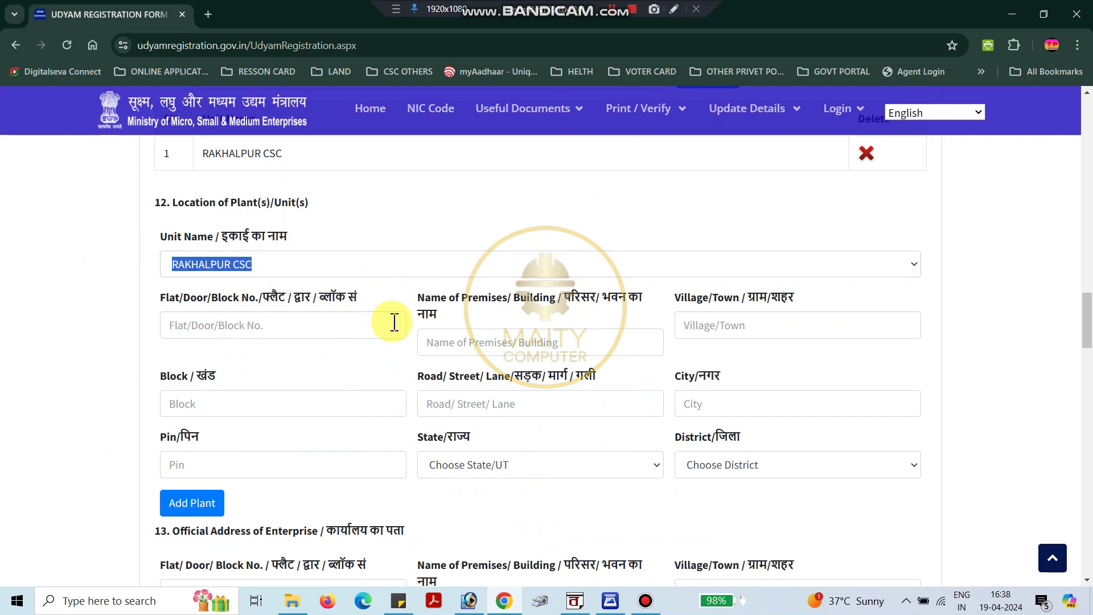
{"action": "left_click", "coordinate": [622, 11]}
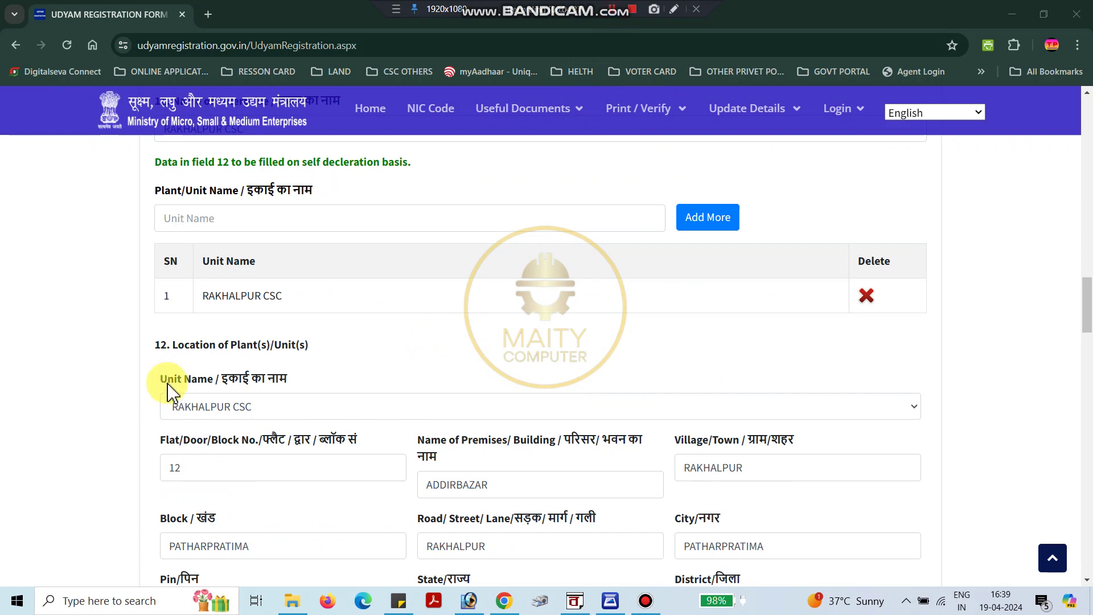
{"action": "scroll", "coordinate": [171, 387], "scroll_direction": "down", "scroll_amount": 4}
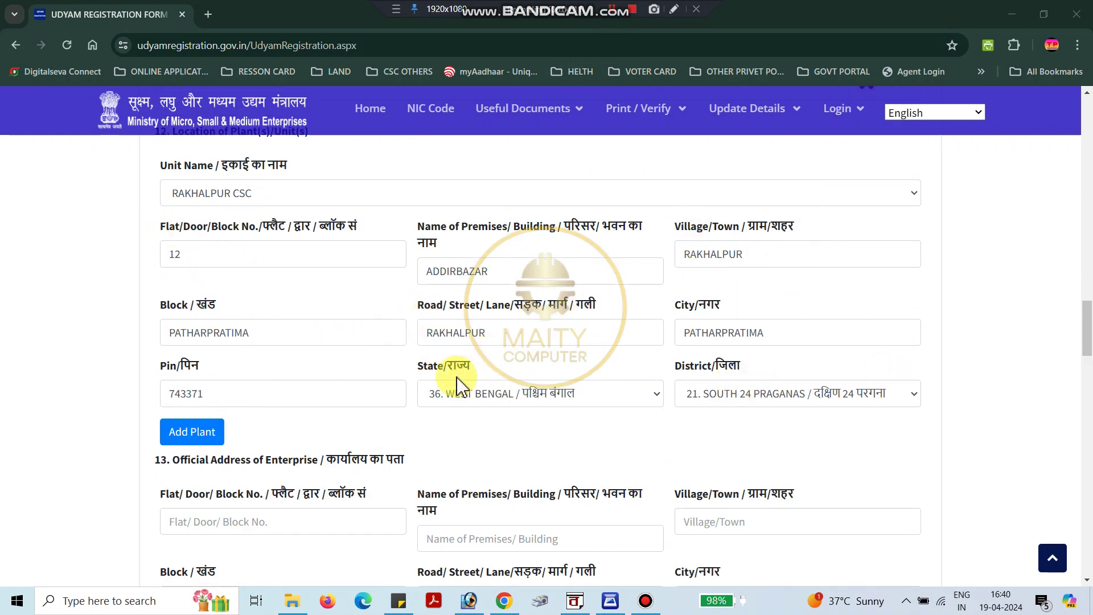
{"action": "left_click", "coordinate": [203, 434]}
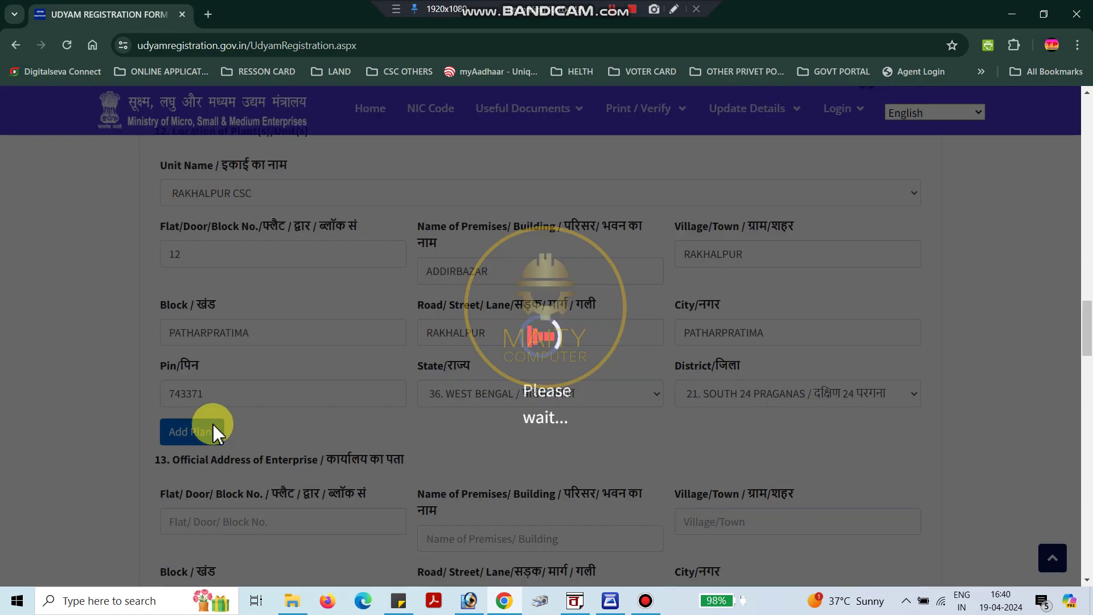
{"action": "scroll", "coordinate": [495, 306], "scroll_direction": "down", "scroll_amount": 2}
{"action": "scroll", "coordinate": [301, 290], "scroll_direction": "up", "scroll_amount": 1}
{"action": "scroll", "coordinate": [301, 295], "scroll_direction": "up", "scroll_amount": 3}
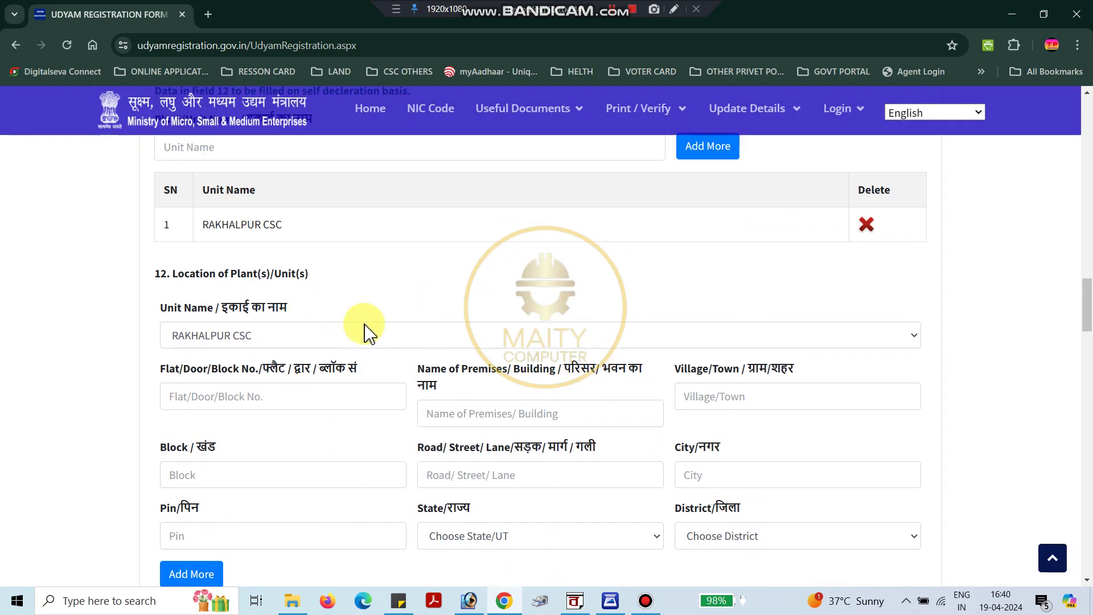
{"action": "scroll", "coordinate": [313, 355], "scroll_direction": "down", "scroll_amount": 5}
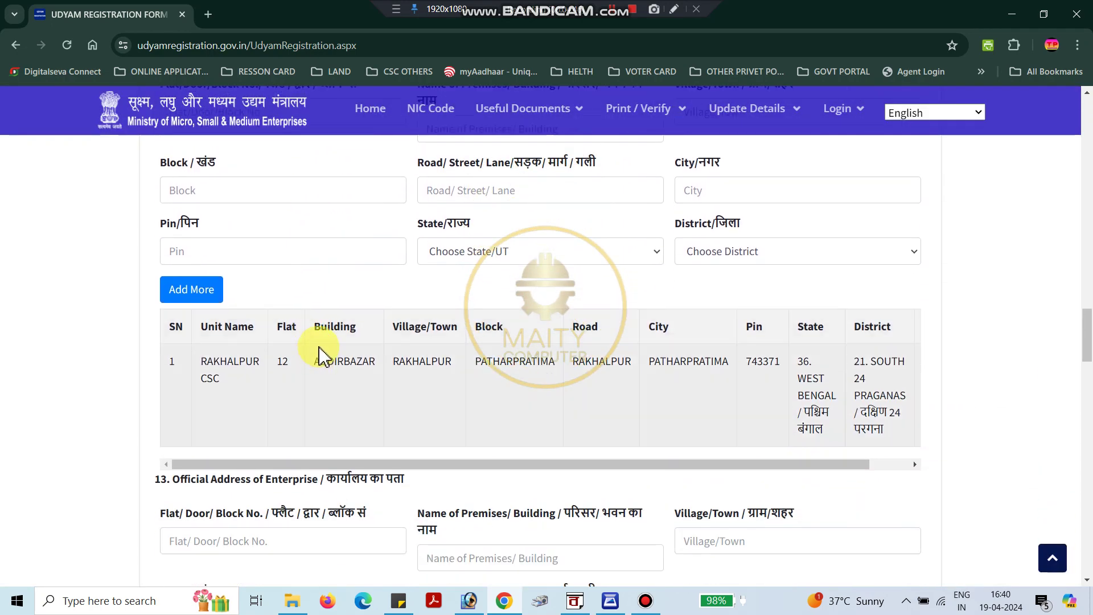
{"action": "scroll", "coordinate": [467, 379], "scroll_direction": "down", "scroll_amount": 2}
{"action": "scroll", "coordinate": [467, 379], "scroll_direction": "up", "scroll_amount": 2}
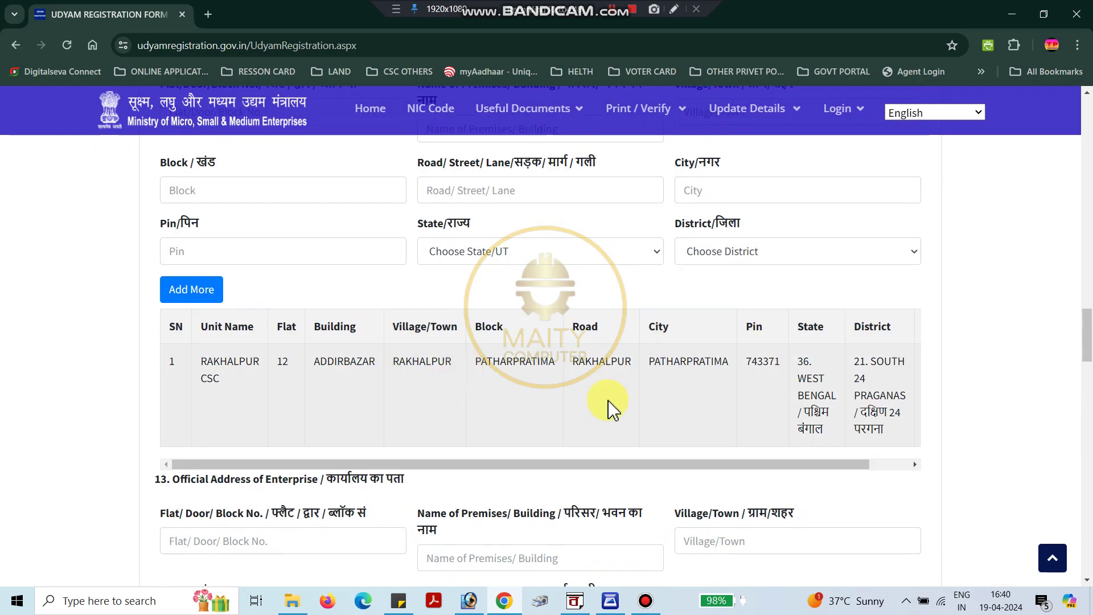
{"action": "scroll", "coordinate": [588, 398], "scroll_direction": "down", "scroll_amount": 1}
{"action": "scroll", "coordinate": [479, 373], "scroll_direction": "down", "scroll_amount": 5}
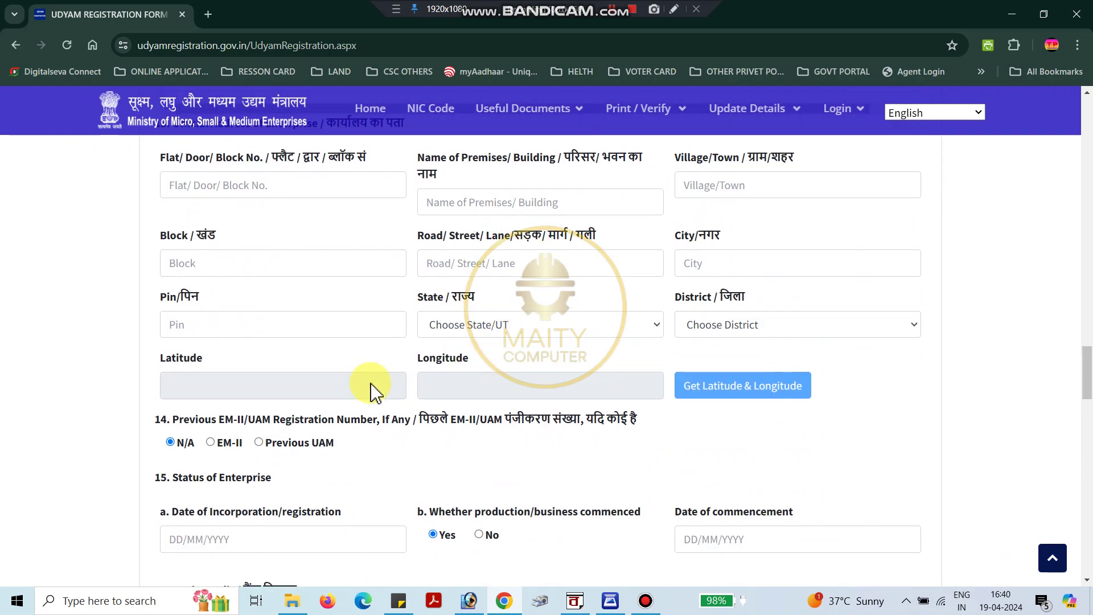
{"action": "scroll", "coordinate": [212, 242], "scroll_direction": "up", "scroll_amount": 1}
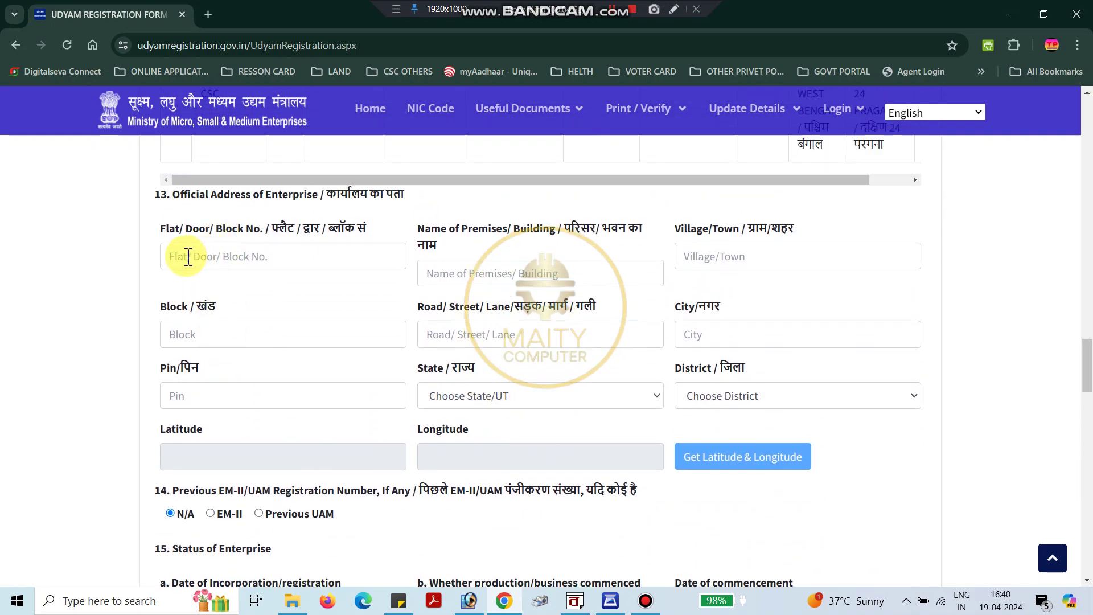
Fill the official address flat number, and reuse the plant's city for both City and Block
{"action": "left_click", "coordinate": [189, 256]}
{"action": "scroll", "coordinate": [280, 236], "scroll_direction": "up", "scroll_amount": 3}
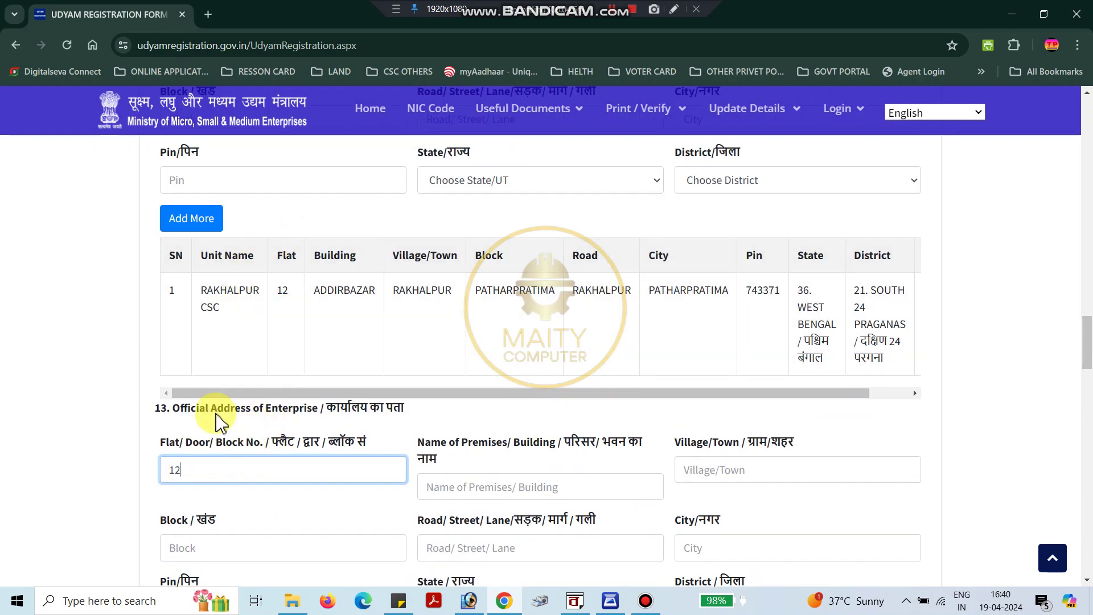
{"action": "scroll", "coordinate": [520, 427], "scroll_direction": "down", "scroll_amount": 2}
{"action": "scroll", "coordinate": [444, 308], "scroll_direction": "up", "scroll_amount": 1}
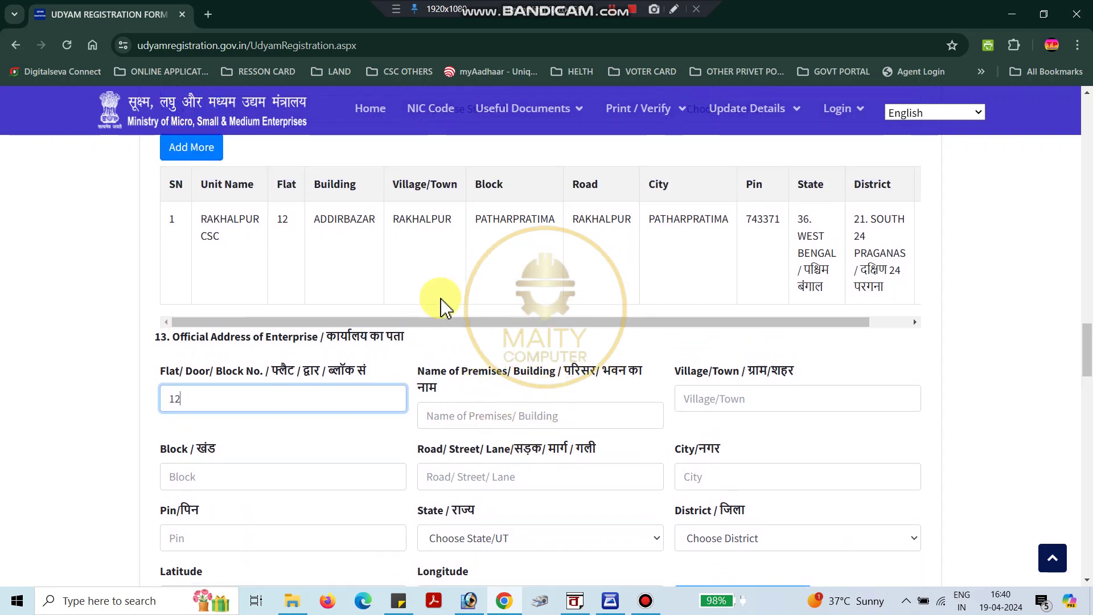
{"action": "left_click", "coordinate": [752, 475]}
{"action": "left_click", "coordinate": [786, 510]}
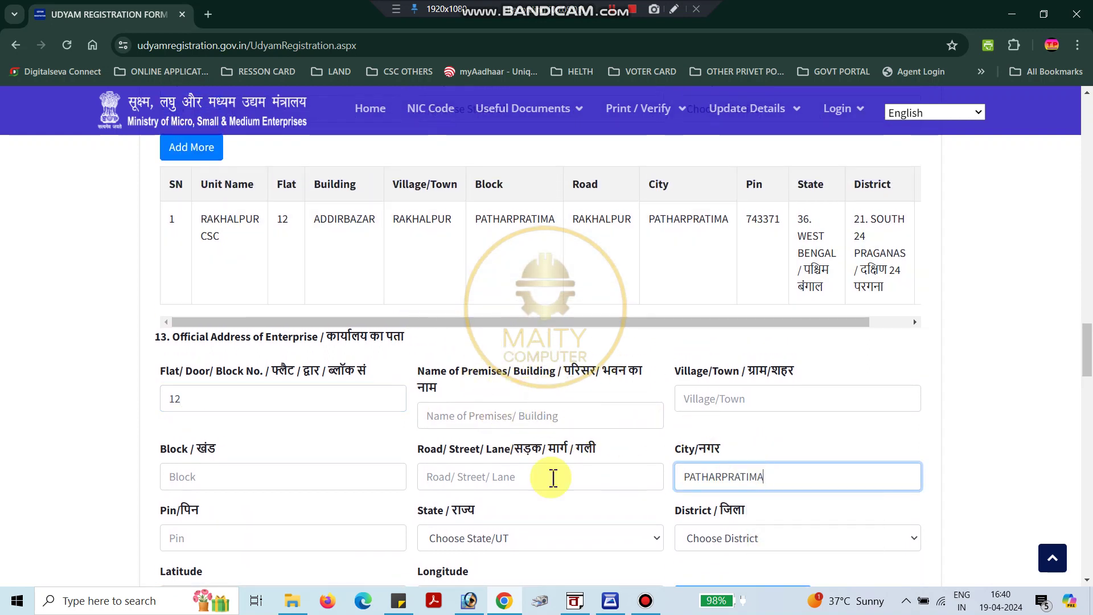
{"action": "left_click", "coordinate": [187, 477]}
{"action": "type", "text": "PATHARPRATIMA"}
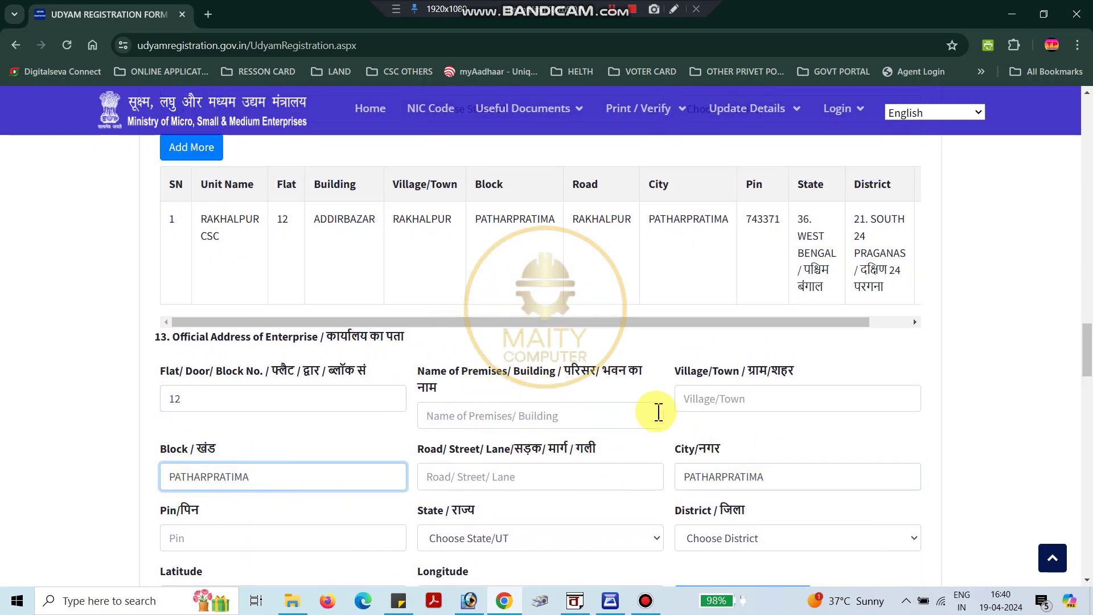
Copy the plant's village, road and premises names into the official address fields
{"action": "left_click_drag", "start_coordinate": [574, 219], "coordinate": [625, 224]}
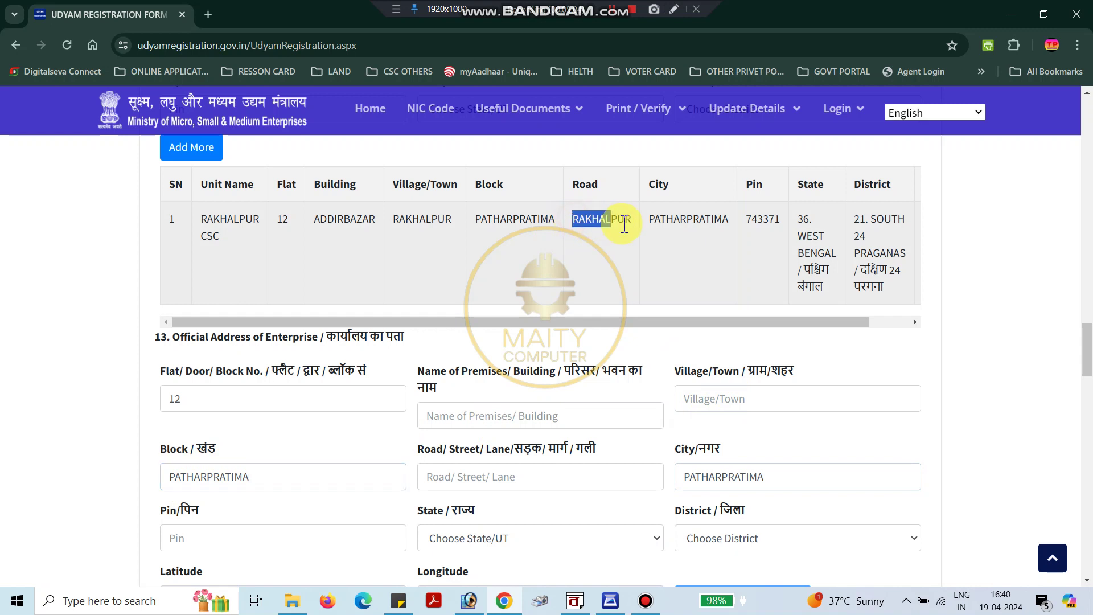
{"action": "key", "text": "ctrl+c"}
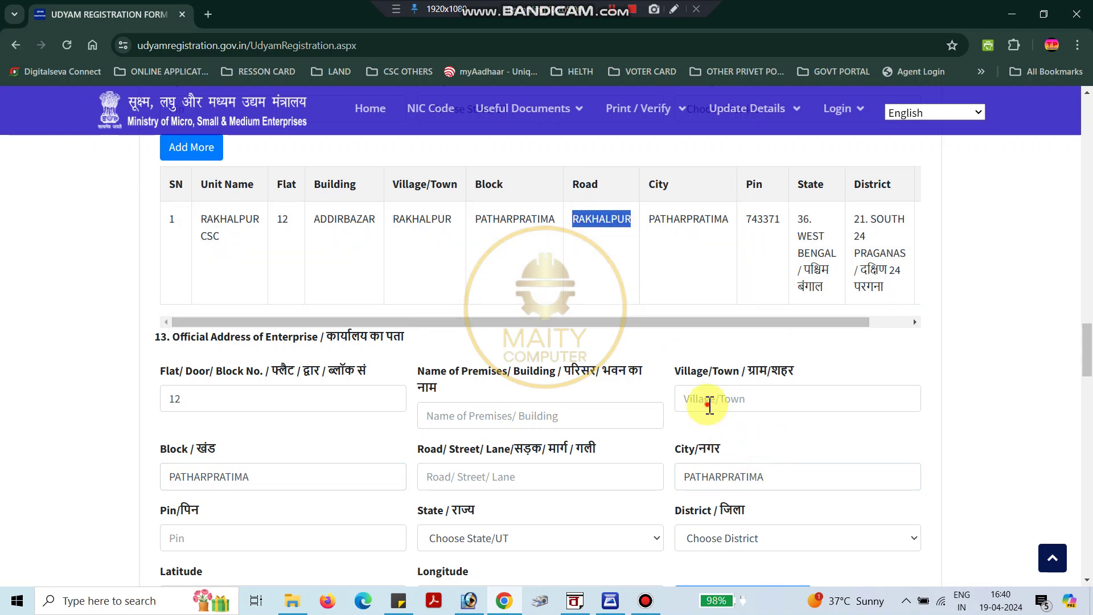
{"action": "left_click", "coordinate": [708, 398]}
{"action": "key", "text": "ctrl+v"}
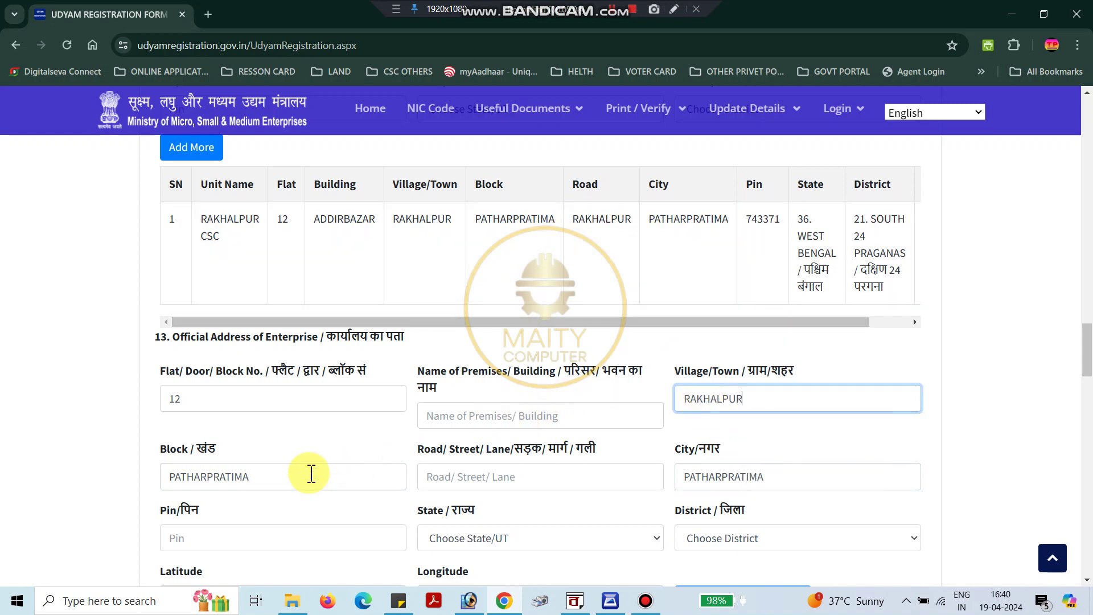
{"action": "left_click", "coordinate": [471, 483]}
{"action": "key", "text": "ctrl+v"}
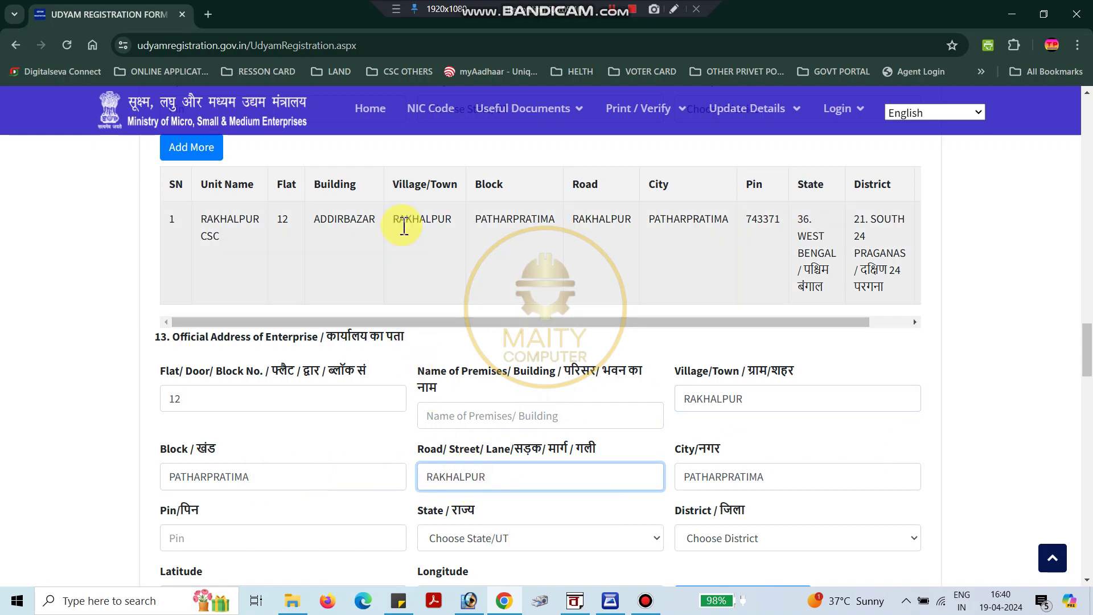
{"action": "left_click_drag", "start_coordinate": [315, 219], "coordinate": [387, 228]}
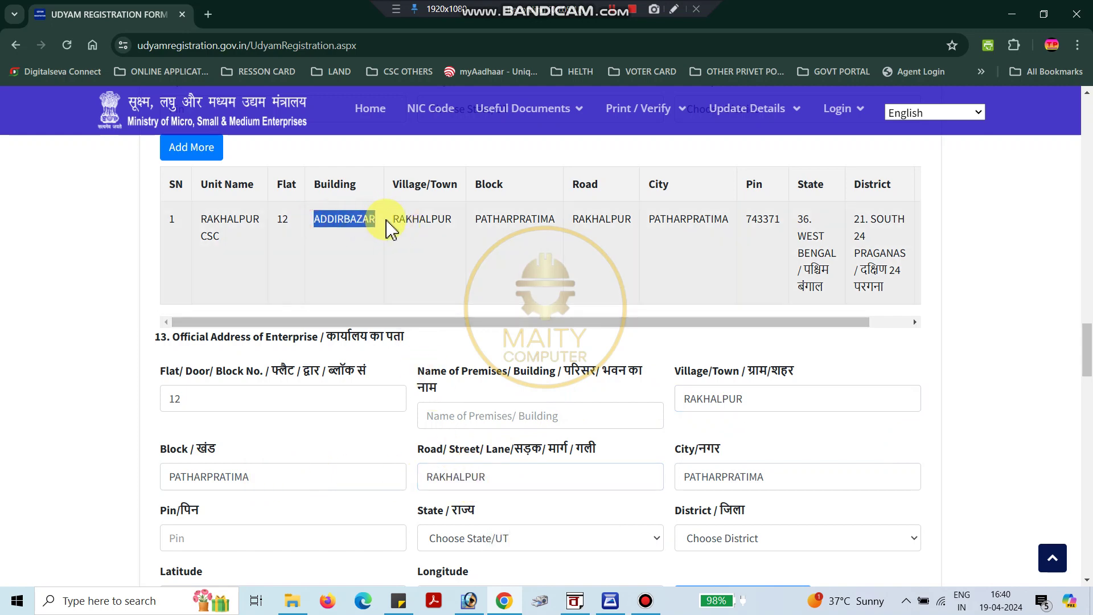
{"action": "scroll", "coordinate": [466, 324], "scroll_direction": "down", "scroll_amount": 6}
{"action": "scroll", "coordinate": [461, 261], "scroll_direction": "up", "scroll_amount": 2}
{"action": "left_click", "coordinate": [464, 200]}
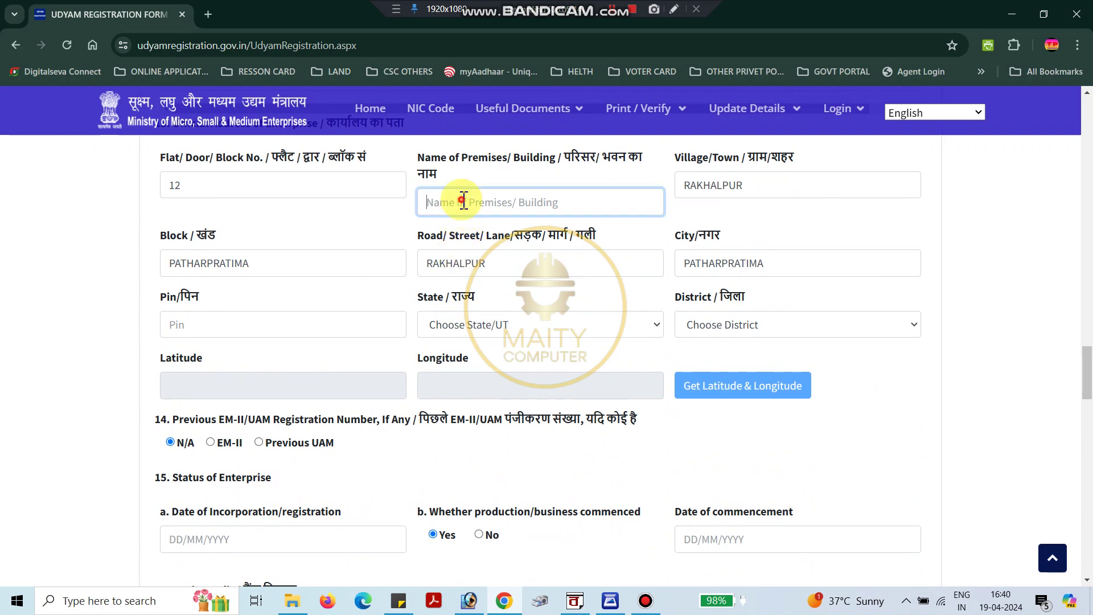
{"action": "key", "text": "ctrl+v"}
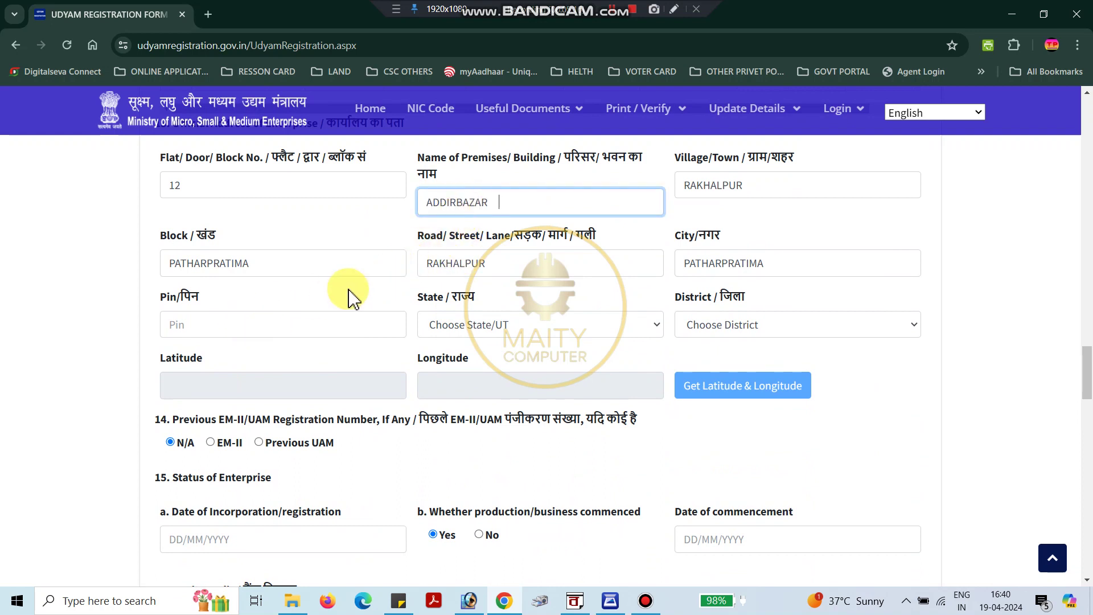
Enter the address PIN code and choose WEST BENGAL state and SOUTH 24 PARGANAS district
{"action": "left_click", "coordinate": [215, 322]}
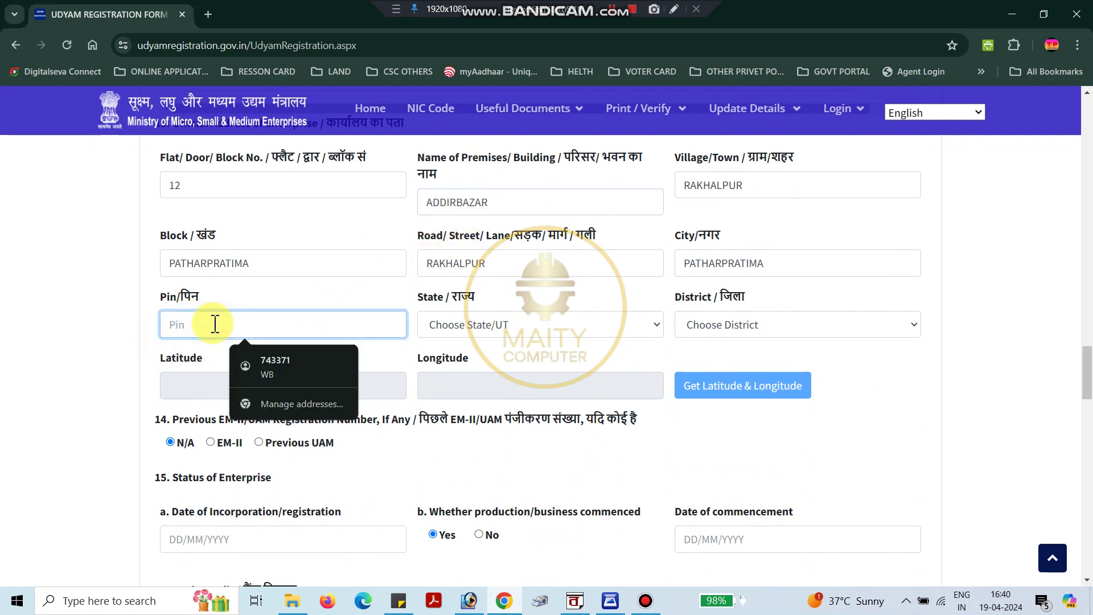
{"action": "type", "text": "743371"}
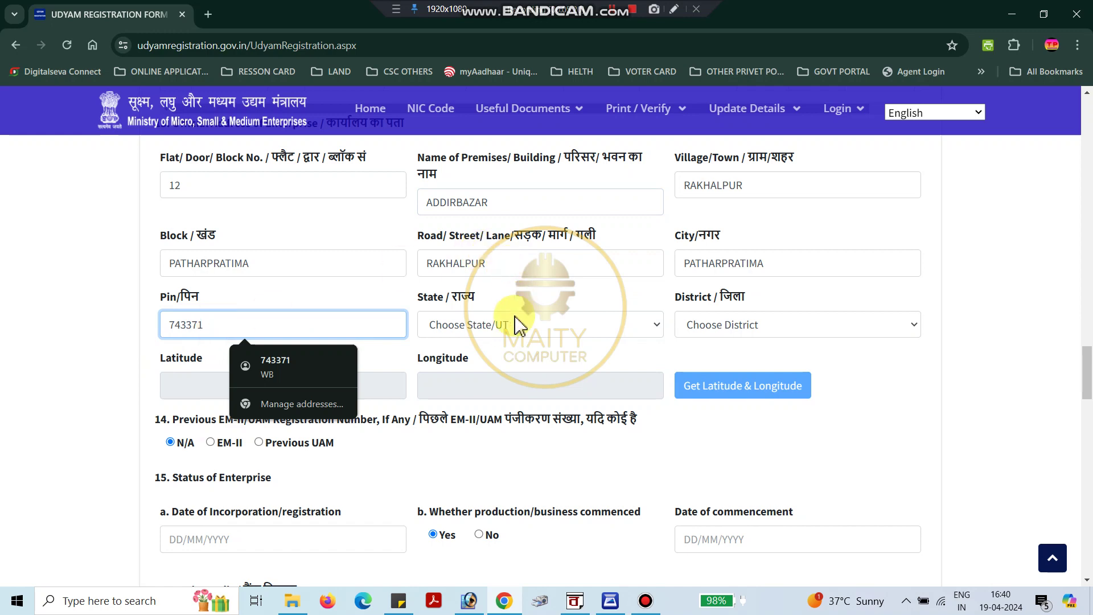
{"action": "left_click", "coordinate": [512, 324]}
{"action": "scroll", "coordinate": [532, 214], "scroll_direction": "down", "scroll_amount": 6}
{"action": "left_click", "coordinate": [542, 303]}
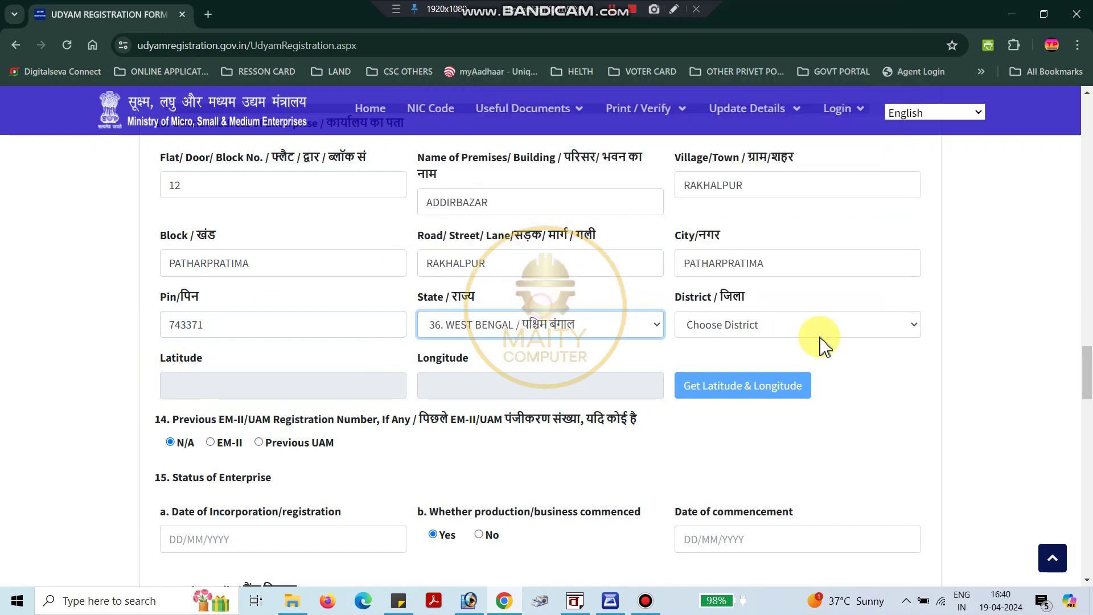
{"action": "left_click", "coordinate": [818, 331]}
{"action": "left_click", "coordinate": [815, 334]}
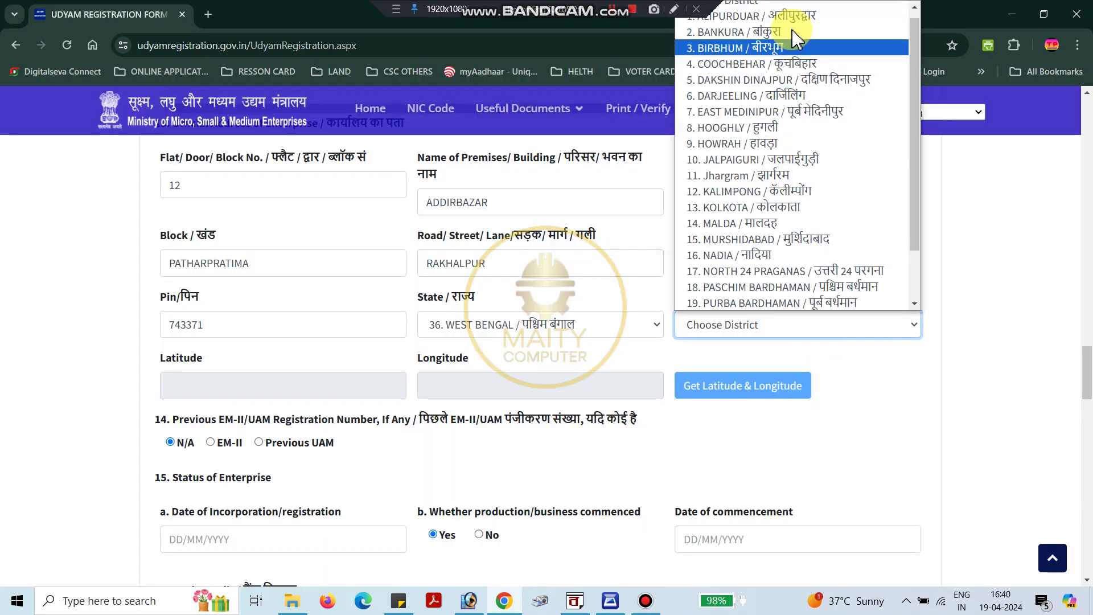
{"action": "scroll", "coordinate": [776, 177], "scroll_direction": "down", "scroll_amount": 2}
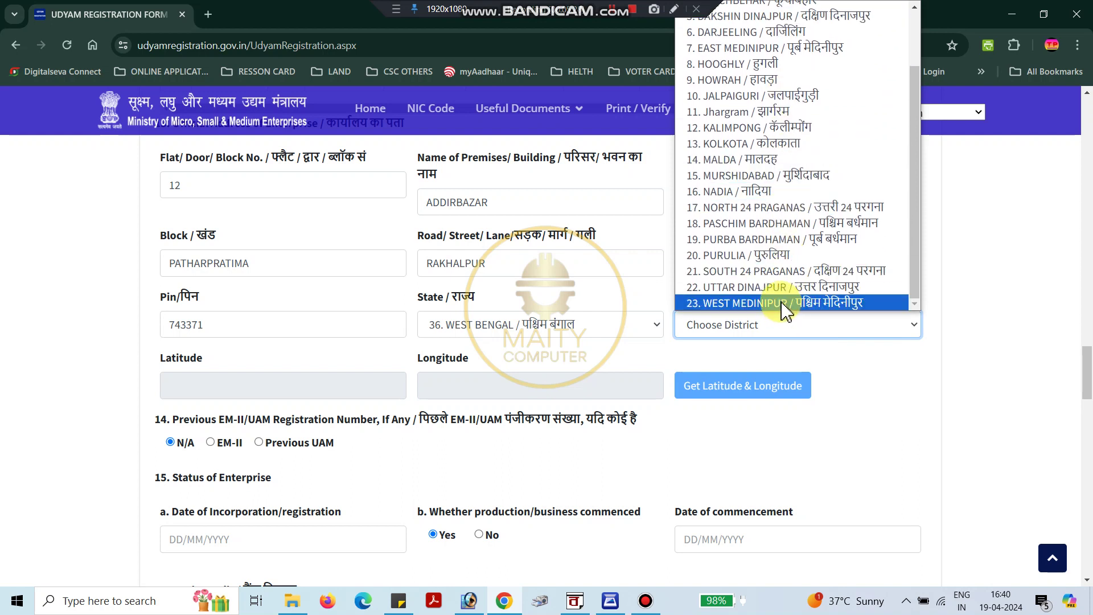
{"action": "left_click", "coordinate": [774, 272]}
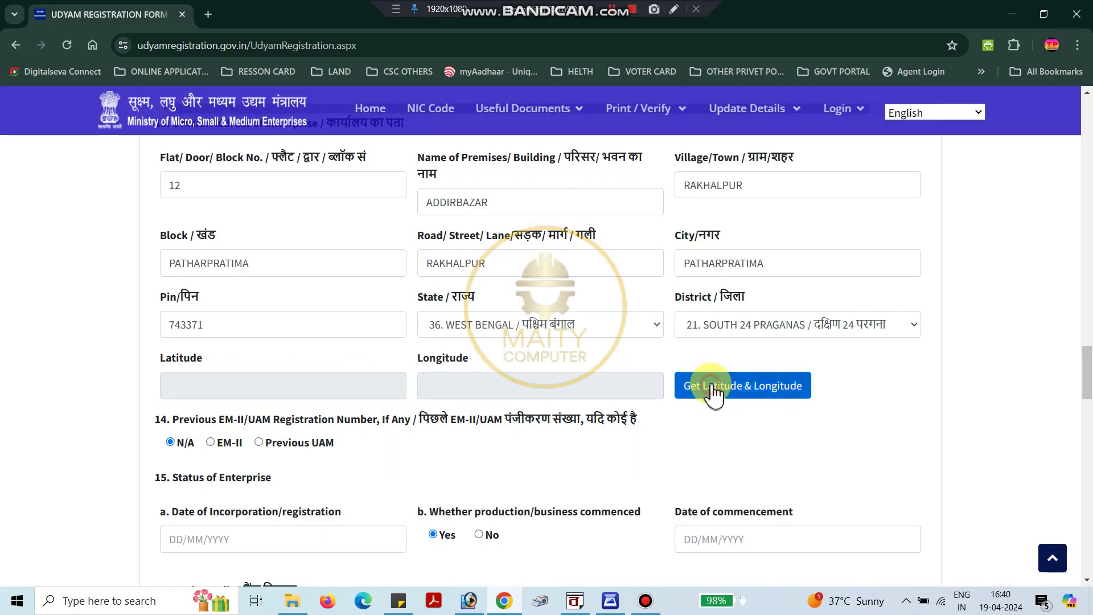
Open the geo-tagging map and zoom in on the business area in South 24 Parganas
{"action": "left_click", "coordinate": [709, 389]}
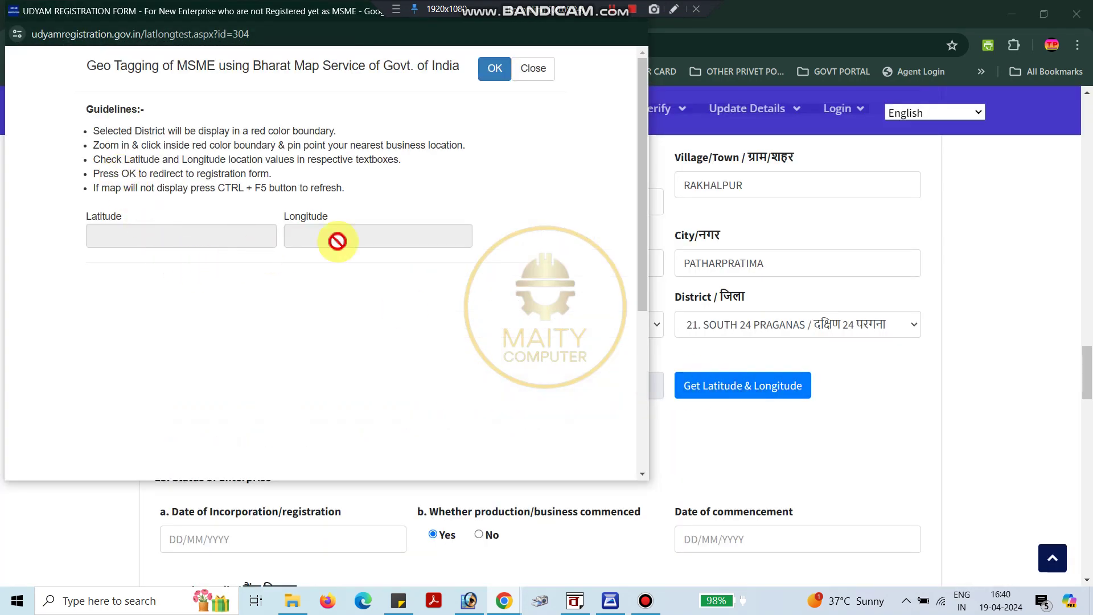
{"action": "scroll", "coordinate": [352, 271], "scroll_direction": "down", "scroll_amount": 4}
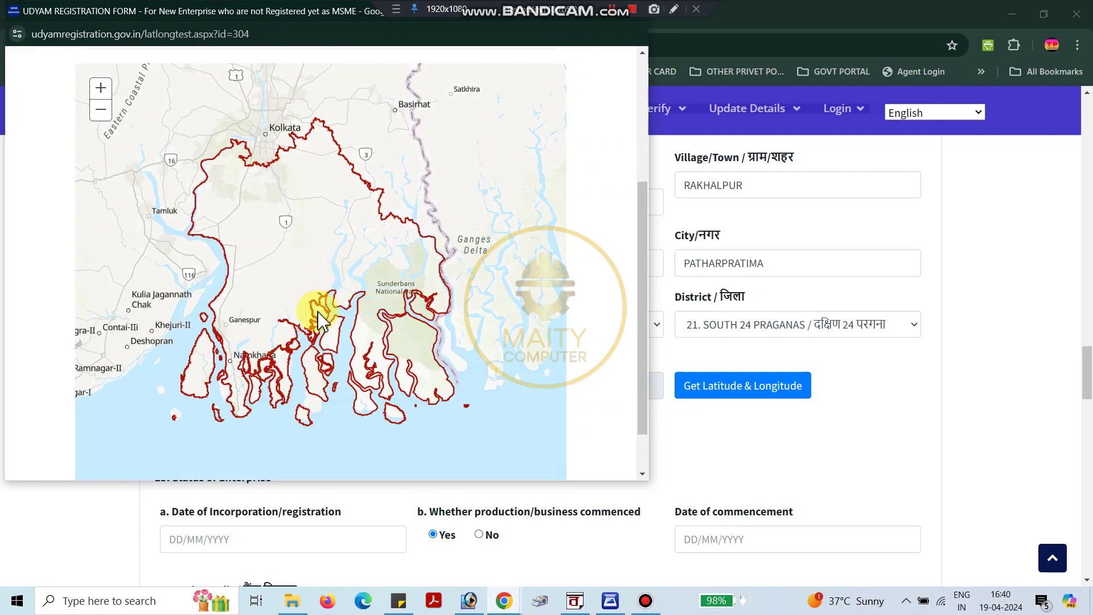
{"action": "scroll", "coordinate": [313, 354], "scroll_direction": "up", "scroll_amount": 3}
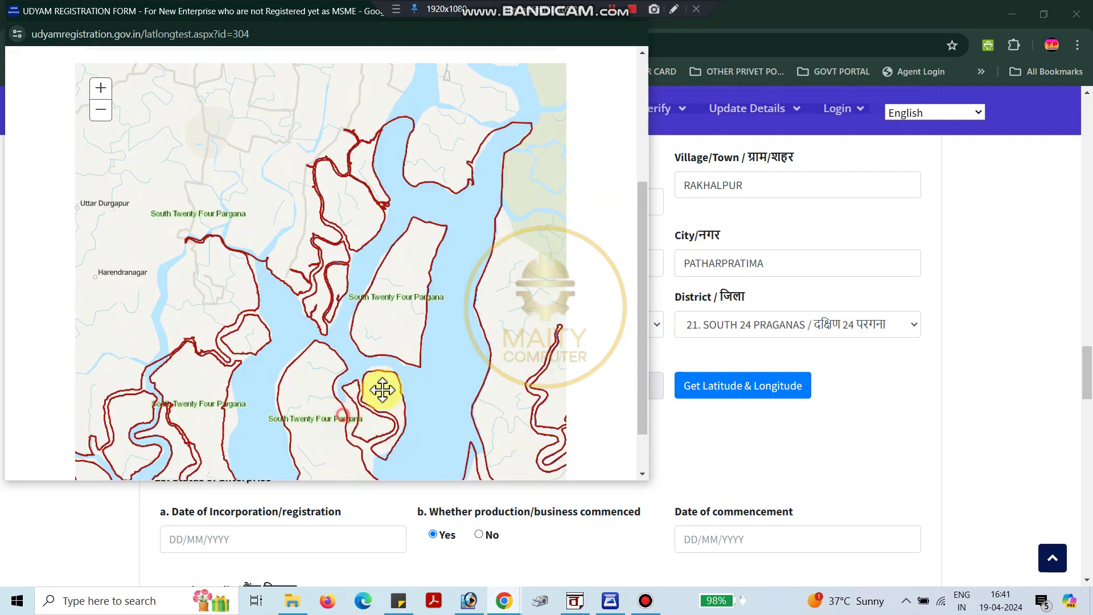
{"action": "left_click_drag", "start_coordinate": [382, 390], "coordinate": [473, 293]}
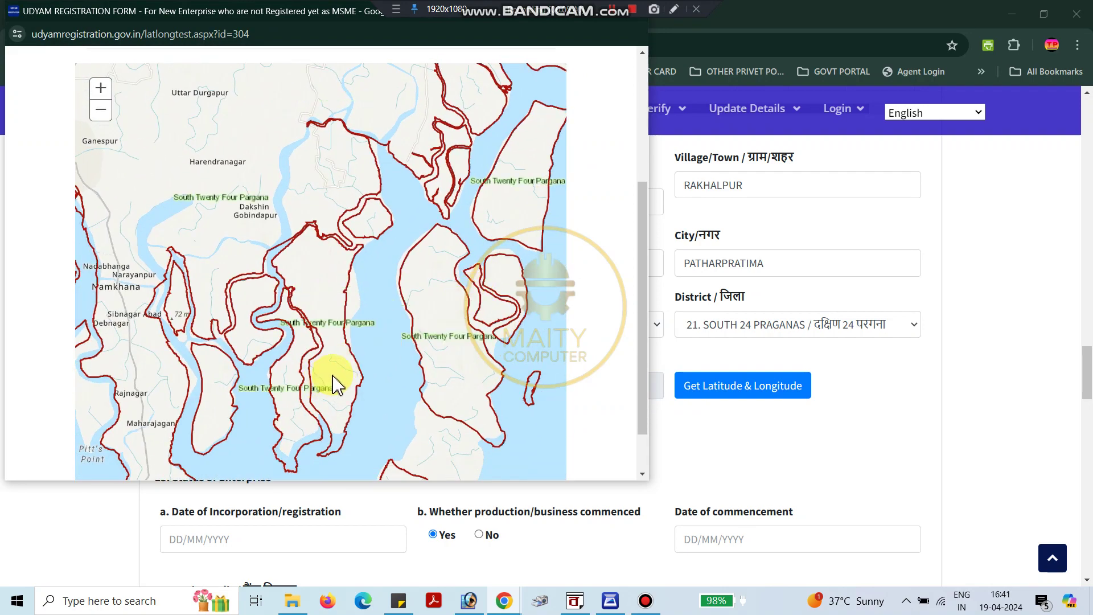
{"action": "scroll", "coordinate": [410, 339], "scroll_direction": "up", "scroll_amount": 3}
{"action": "left_click_drag", "start_coordinate": [481, 334], "coordinate": [196, 324]}
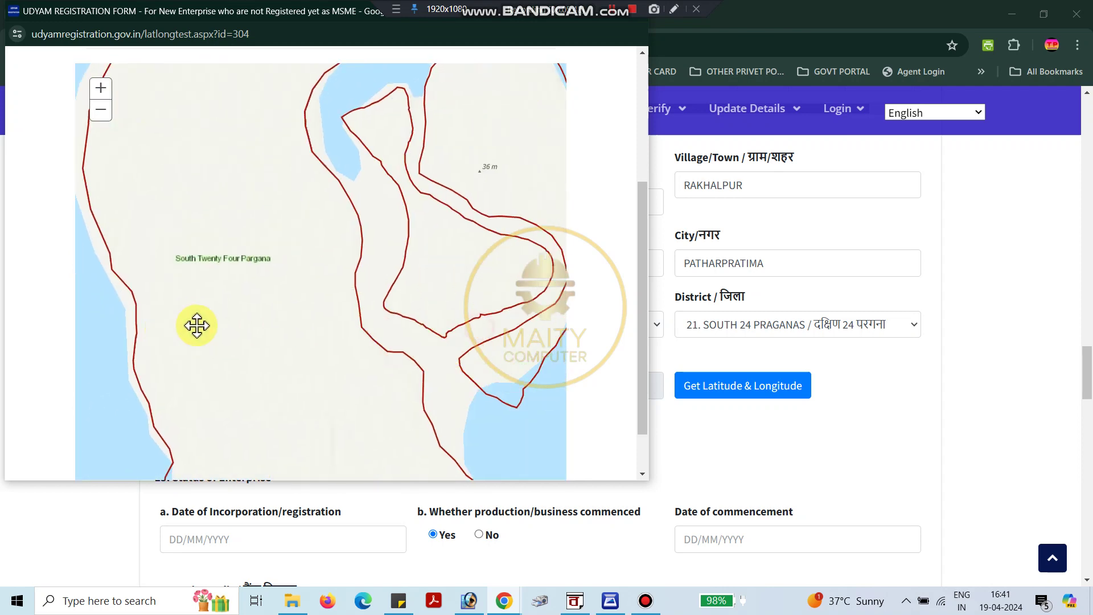
{"action": "scroll", "coordinate": [399, 312], "scroll_direction": "up", "scroll_amount": 3}
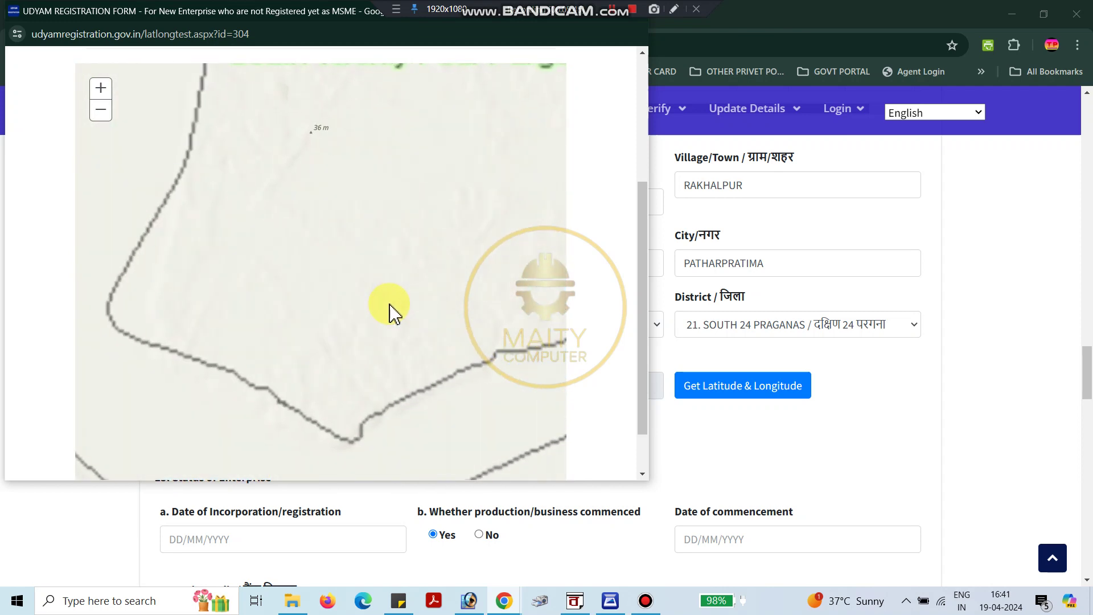
{"action": "left_click_drag", "start_coordinate": [390, 306], "coordinate": [242, 550]}
{"action": "left_click_drag", "start_coordinate": [371, 323], "coordinate": [158, 582]}
{"action": "scroll", "coordinate": [224, 360], "scroll_direction": "up", "scroll_amount": 3}
{"action": "left_click_drag", "start_coordinate": [297, 352], "coordinate": [580, 410]}
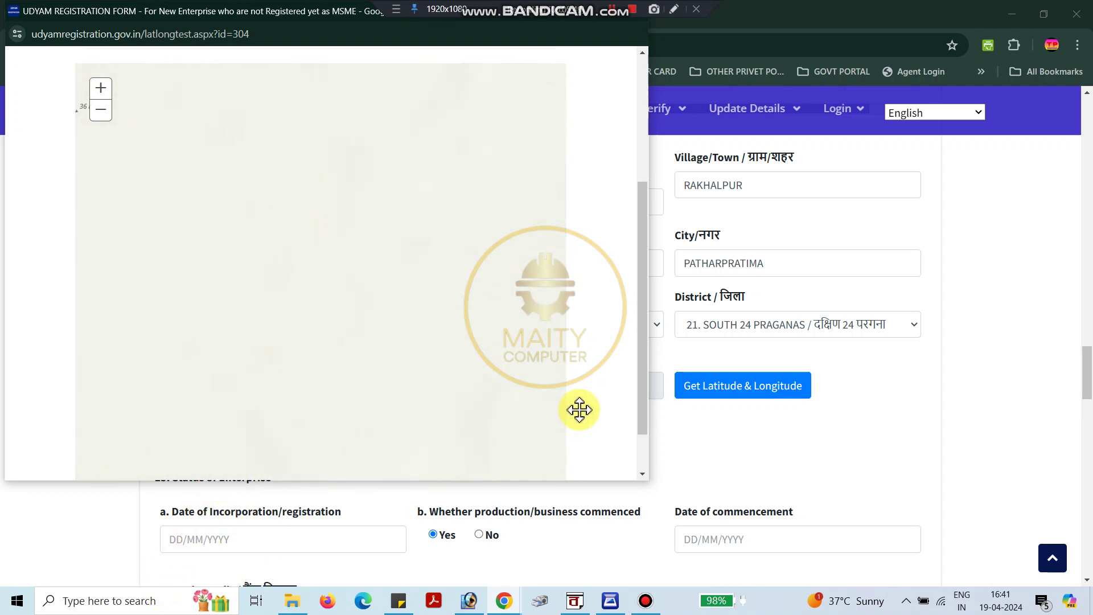
Place the marker on the business spot and accept the resulting latitude and longitude
{"action": "left_click", "coordinate": [170, 322]}
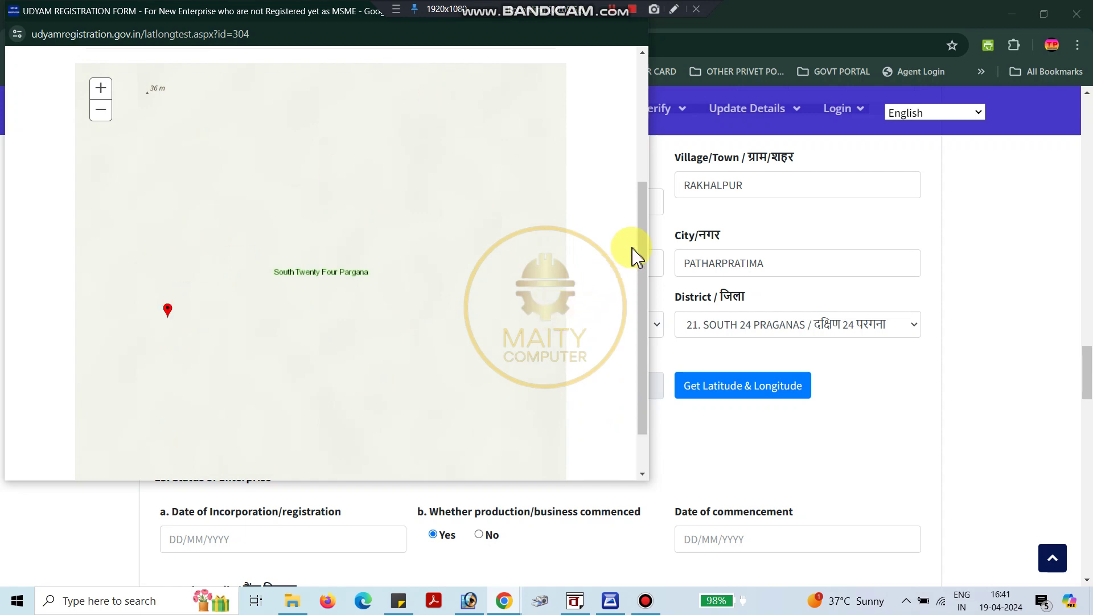
{"action": "scroll", "coordinate": [640, 239], "scroll_direction": "up", "scroll_amount": 5}
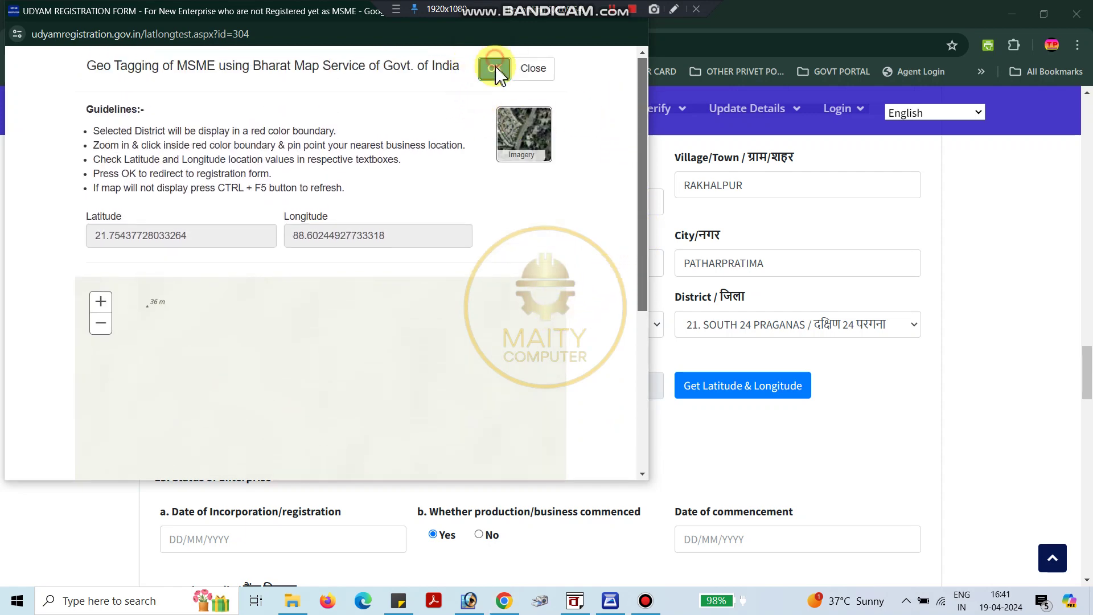
{"action": "left_click", "coordinate": [495, 68]}
{"action": "scroll", "coordinate": [358, 471], "scroll_direction": "down", "scroll_amount": 3}
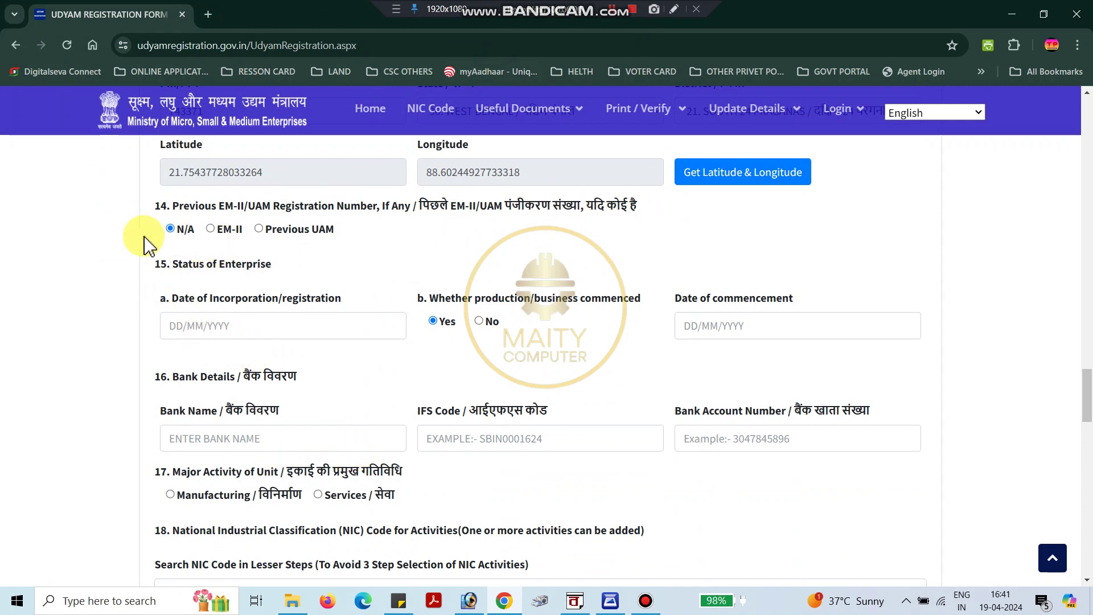
Set Date of Incorporation to 30/01/2018 and production/business commenced to No
{"action": "left_click", "coordinate": [296, 326]}
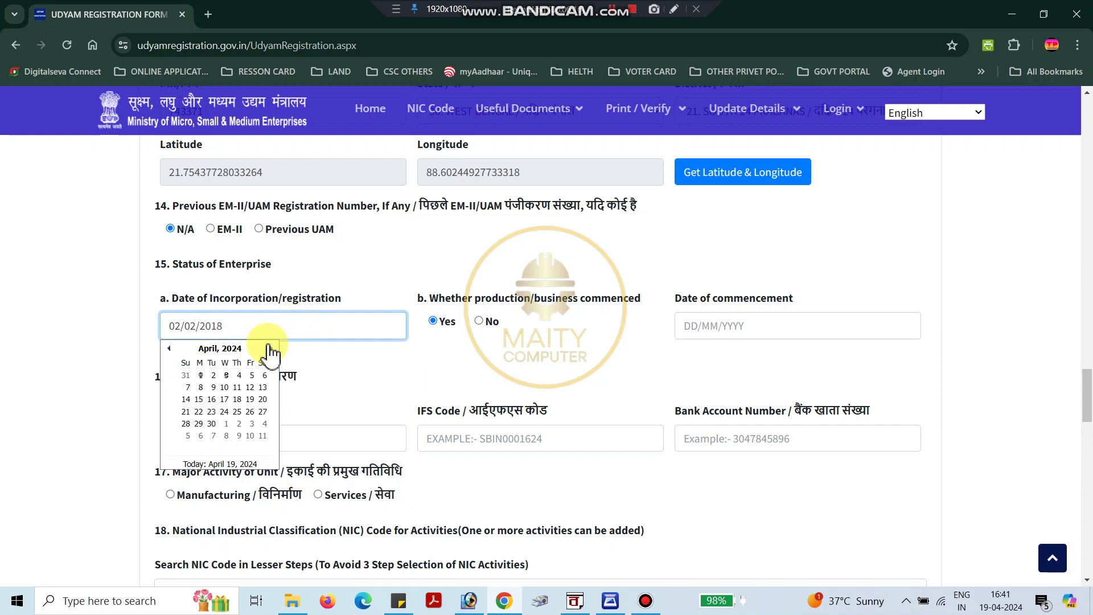
{"action": "left_click", "coordinate": [209, 379]}
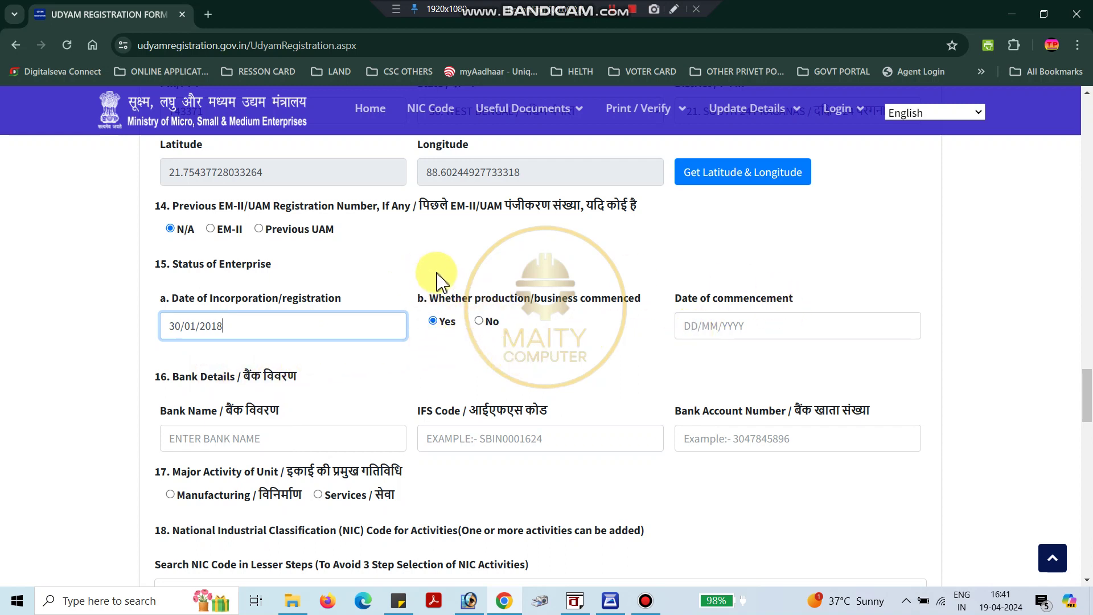
{"action": "left_click", "coordinate": [483, 322]}
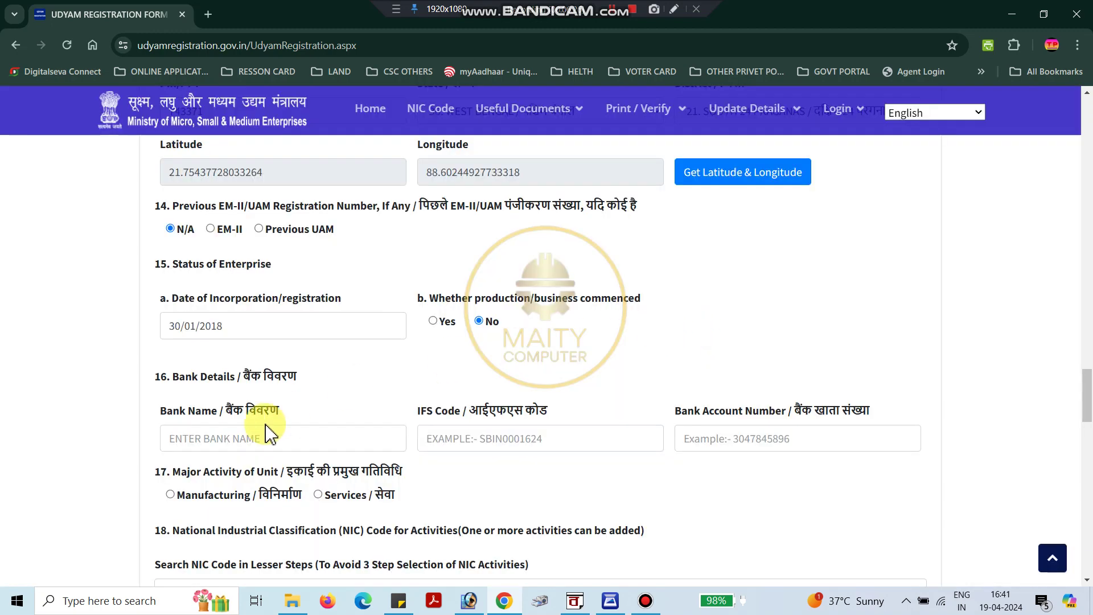
{"action": "scroll", "coordinate": [268, 433], "scroll_direction": "down", "scroll_amount": 1}
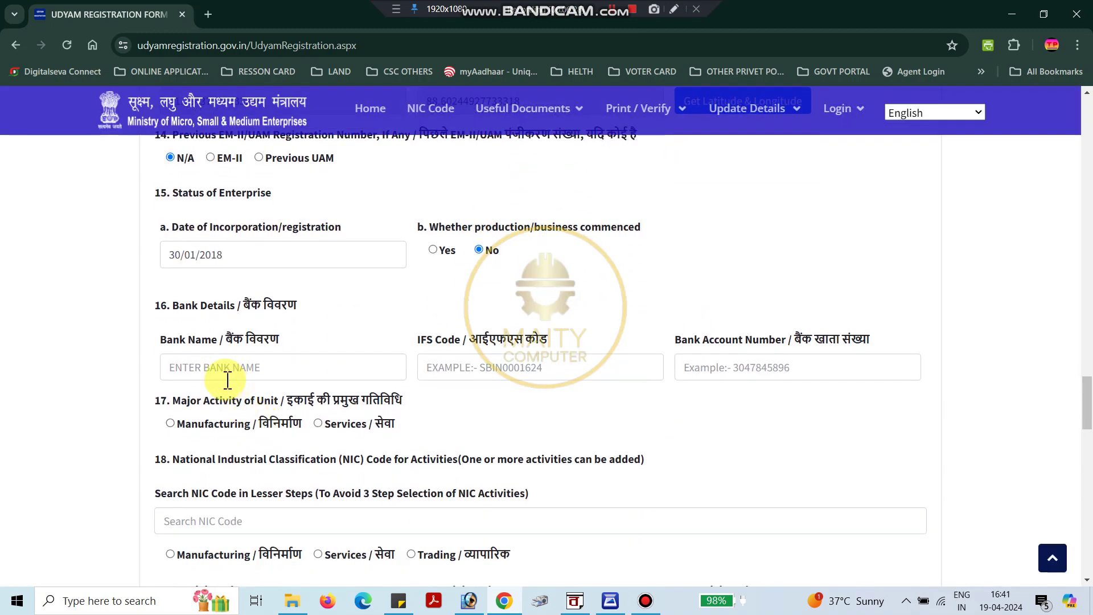
Enter the enterprise's bank details and choose Services as the major activity
{"action": "left_click", "coordinate": [226, 371]}
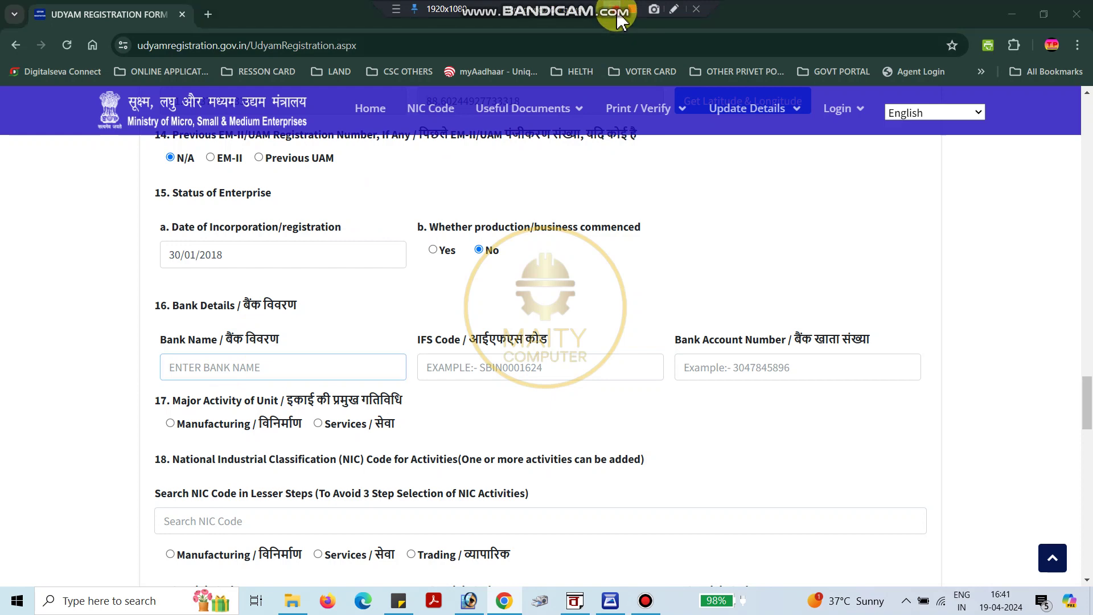
{"action": "scroll", "coordinate": [495, 171], "scroll_direction": "down", "scroll_amount": 3}
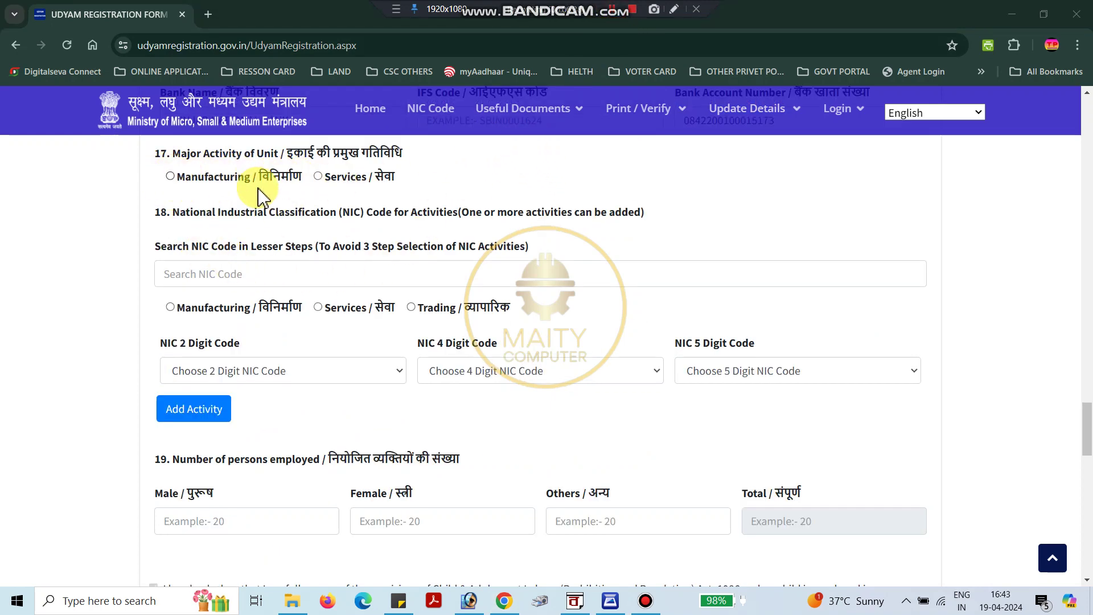
{"action": "left_click", "coordinate": [318, 176]}
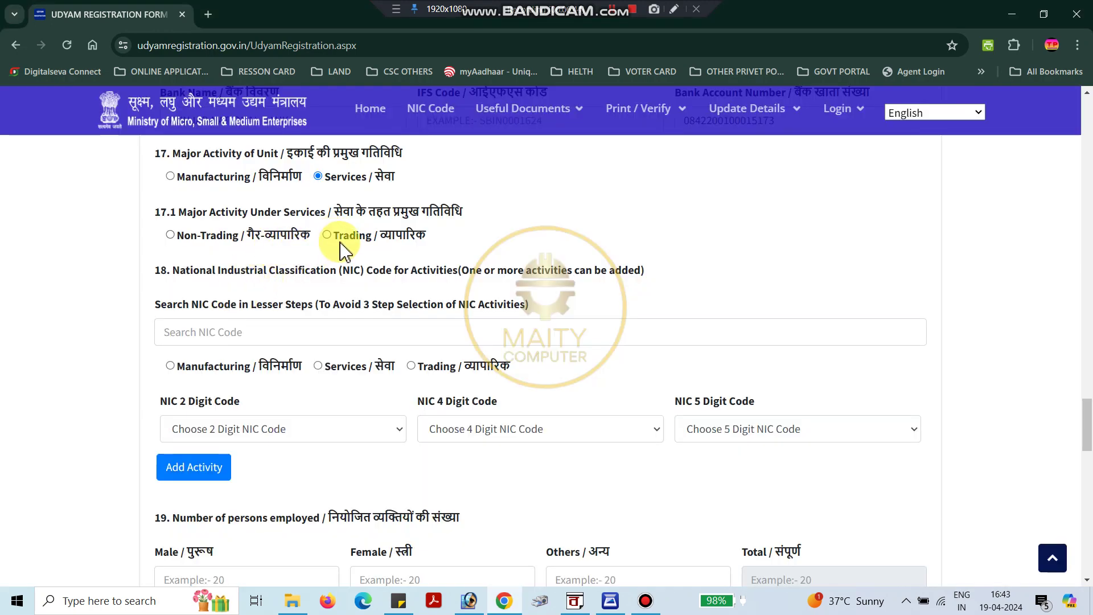
Mark the activity Non-Trading, search for the cyber café NIC code and try adding it
{"action": "left_click", "coordinate": [171, 235]}
{"action": "left_click", "coordinate": [265, 334]}
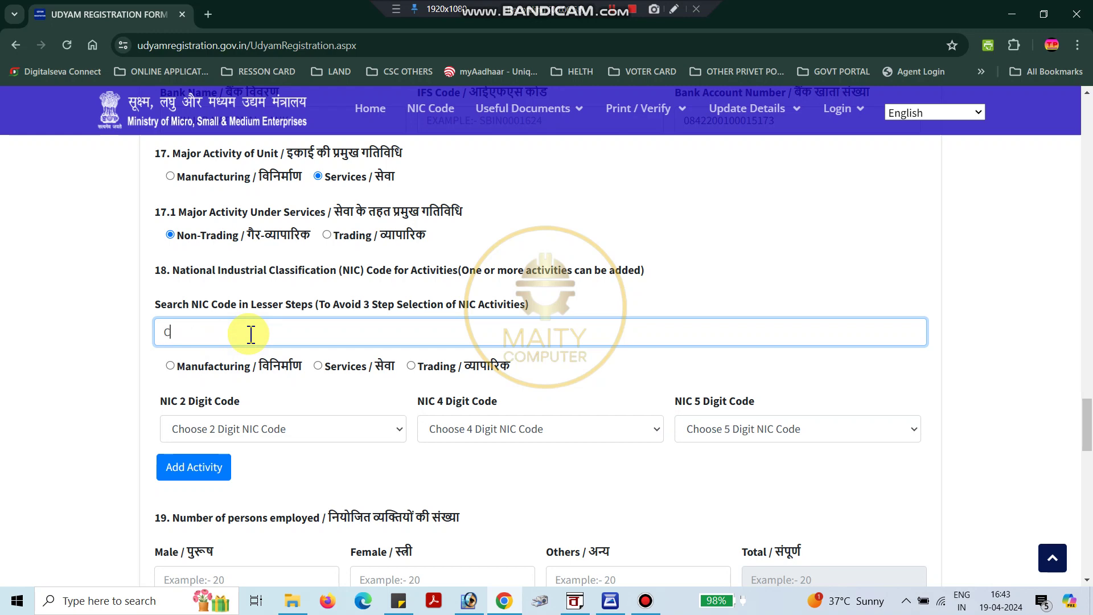
{"action": "type", "text": "BER "}
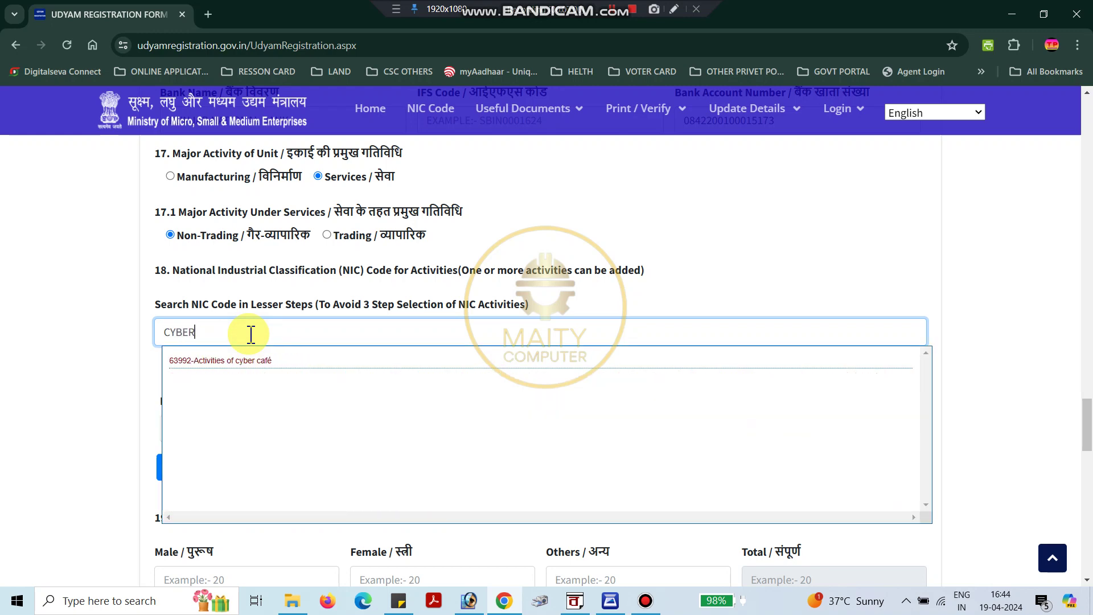
{"action": "type", "text": "CAFE"}
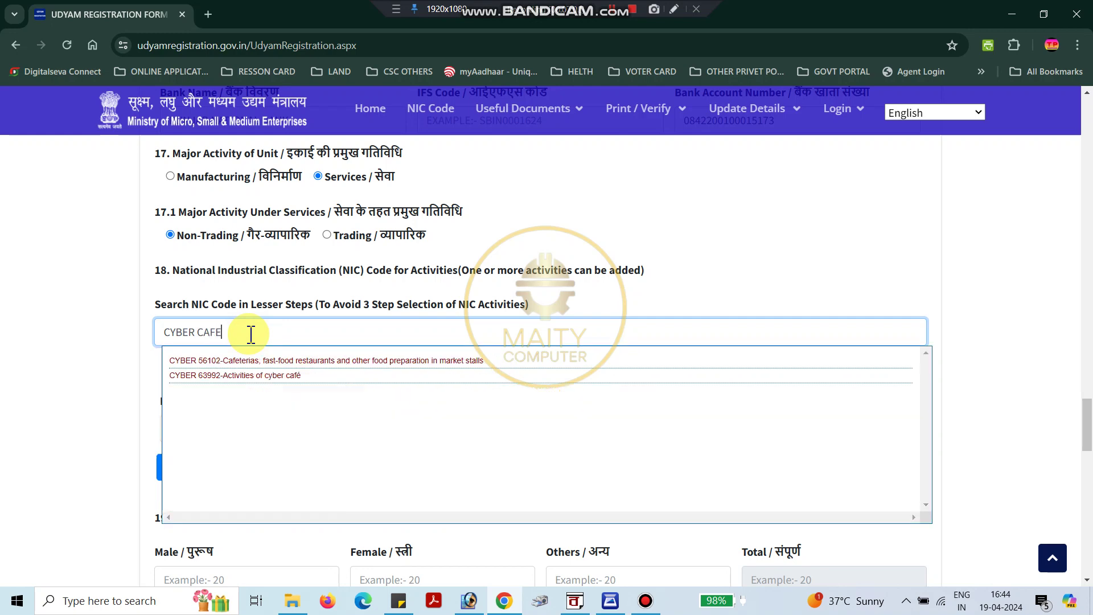
{"action": "left_click", "coordinate": [301, 379]}
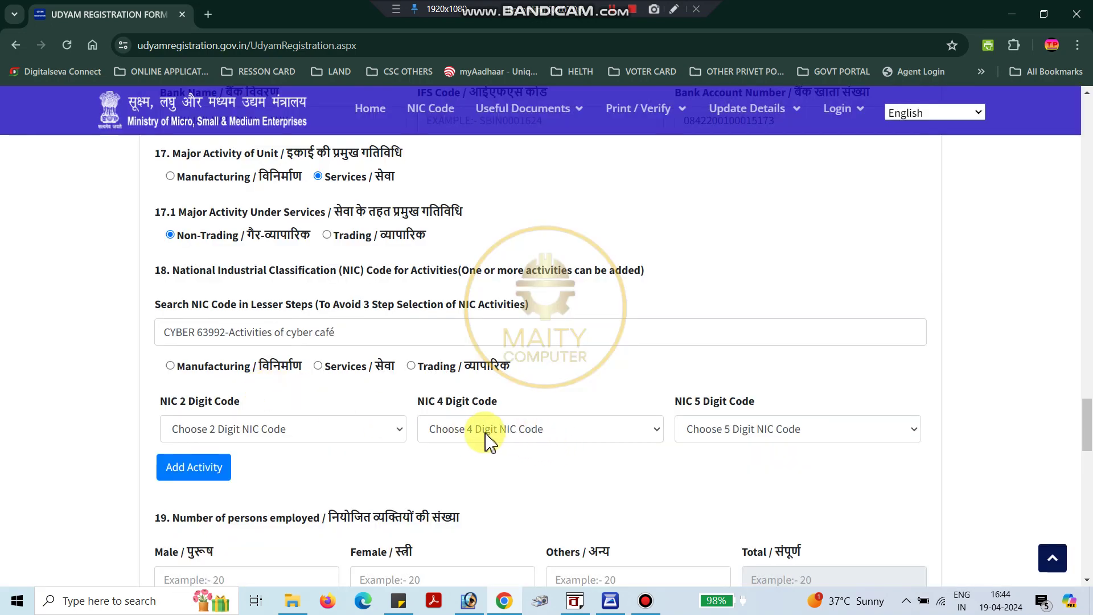
{"action": "scroll", "coordinate": [361, 415], "scroll_direction": "down", "scroll_amount": 1}
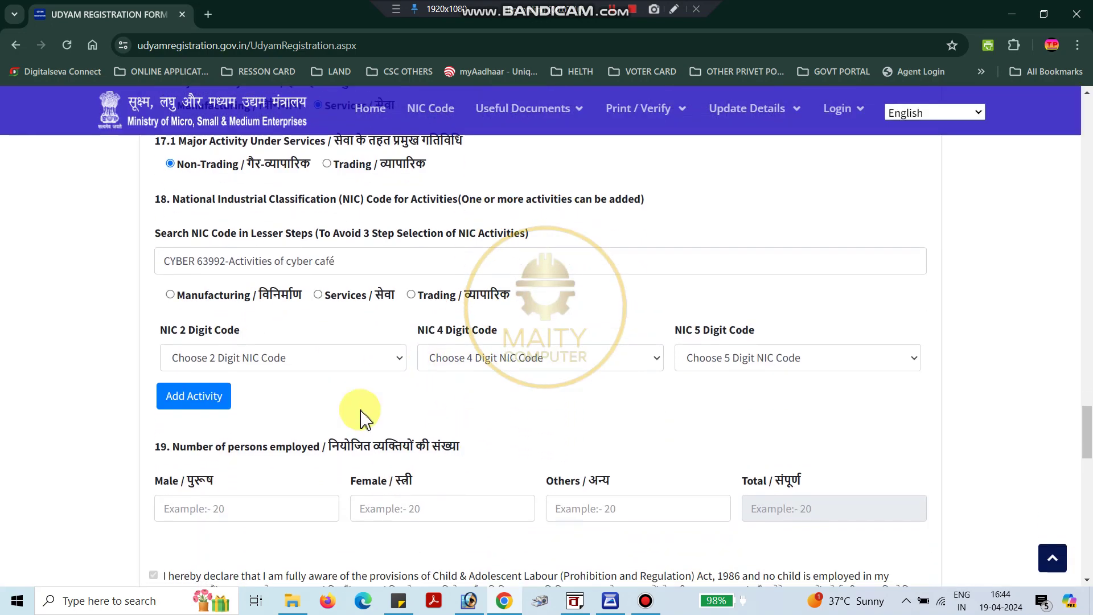
{"action": "left_click", "coordinate": [199, 394]}
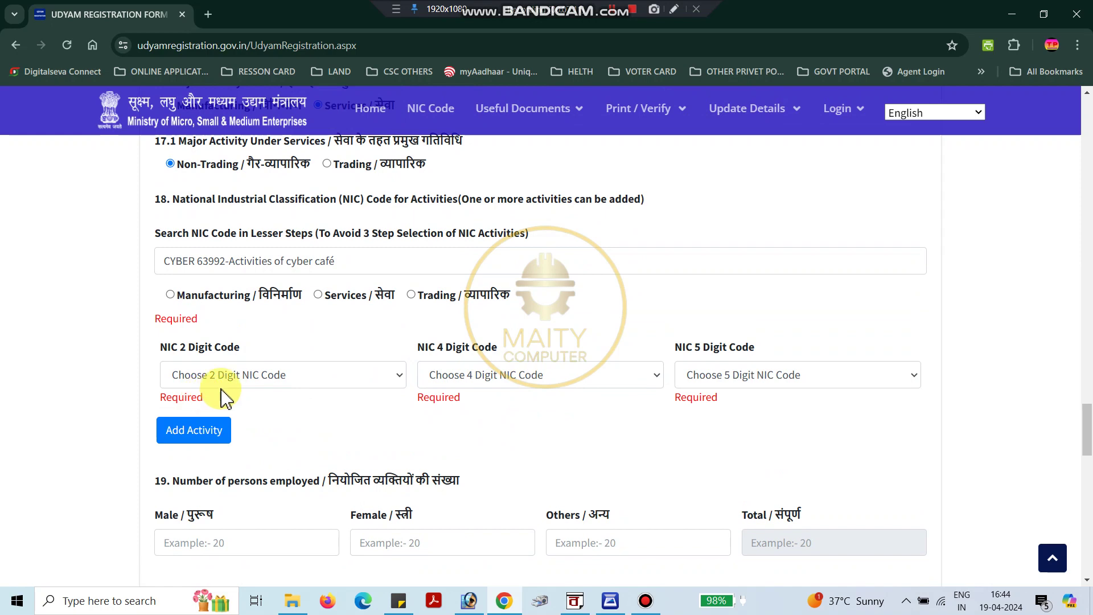
Set the category to Services and pick 63992-Activities of cyber café from a 'CYBER' search
{"action": "left_click", "coordinate": [318, 296]}
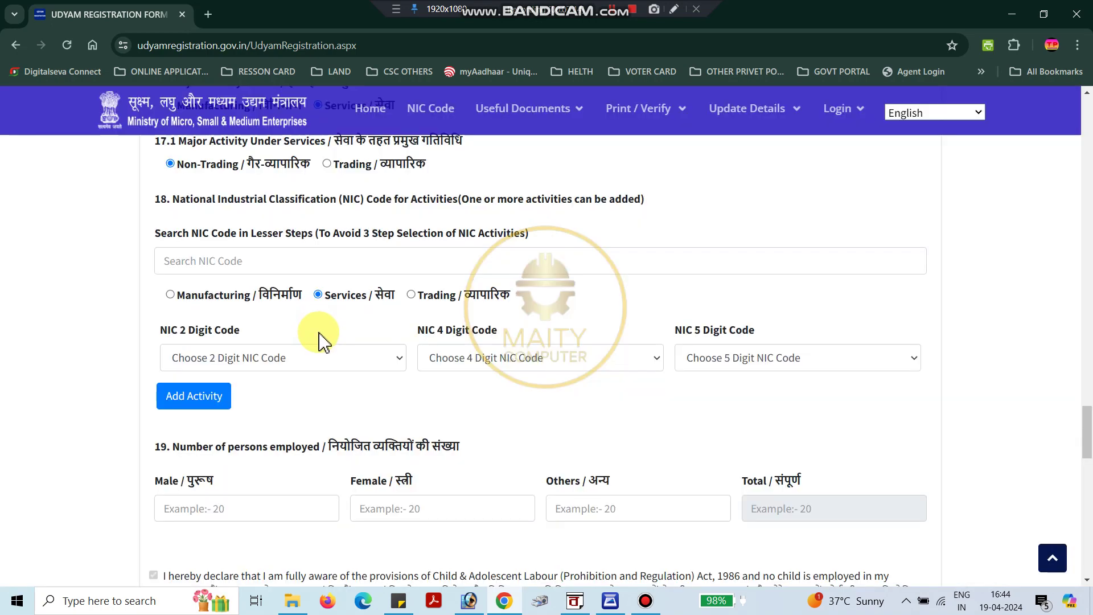
{"action": "left_click", "coordinate": [244, 262]}
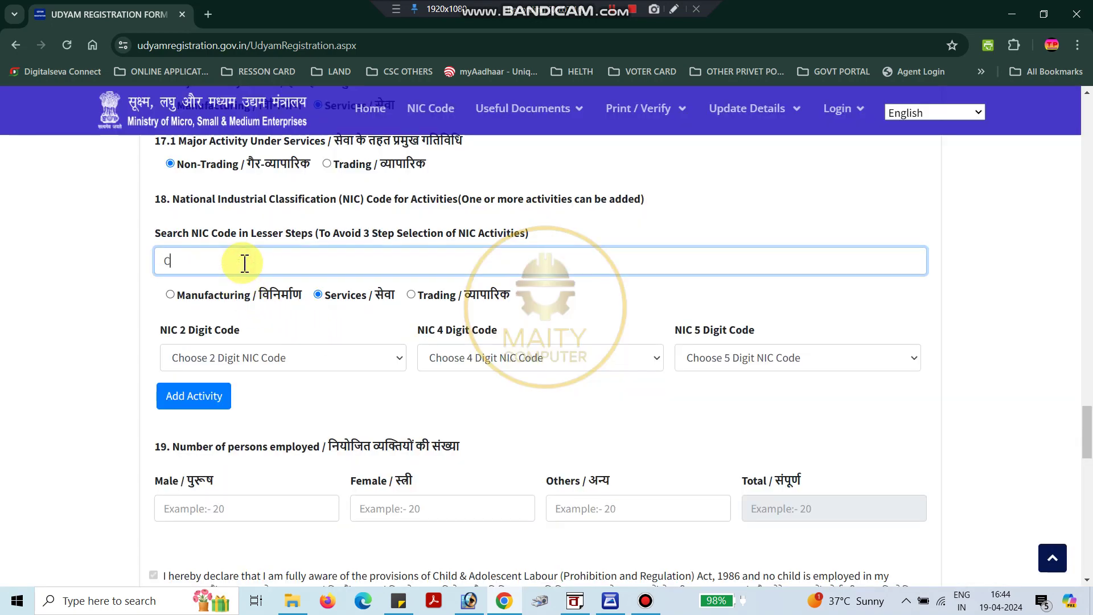
{"action": "type", "text": "CYBER"}
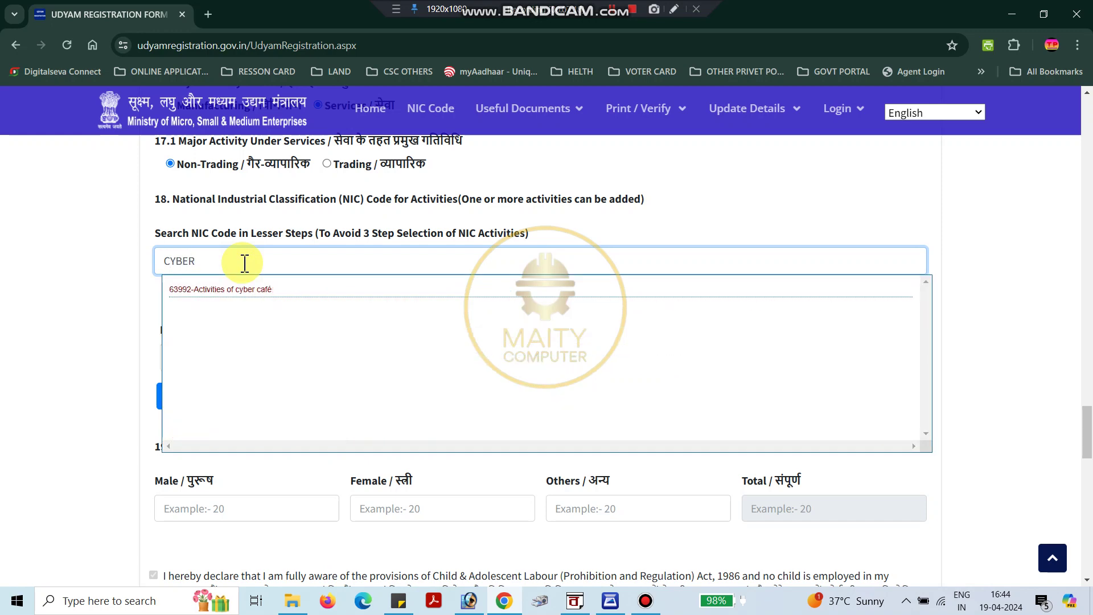
{"action": "left_click", "coordinate": [245, 289]}
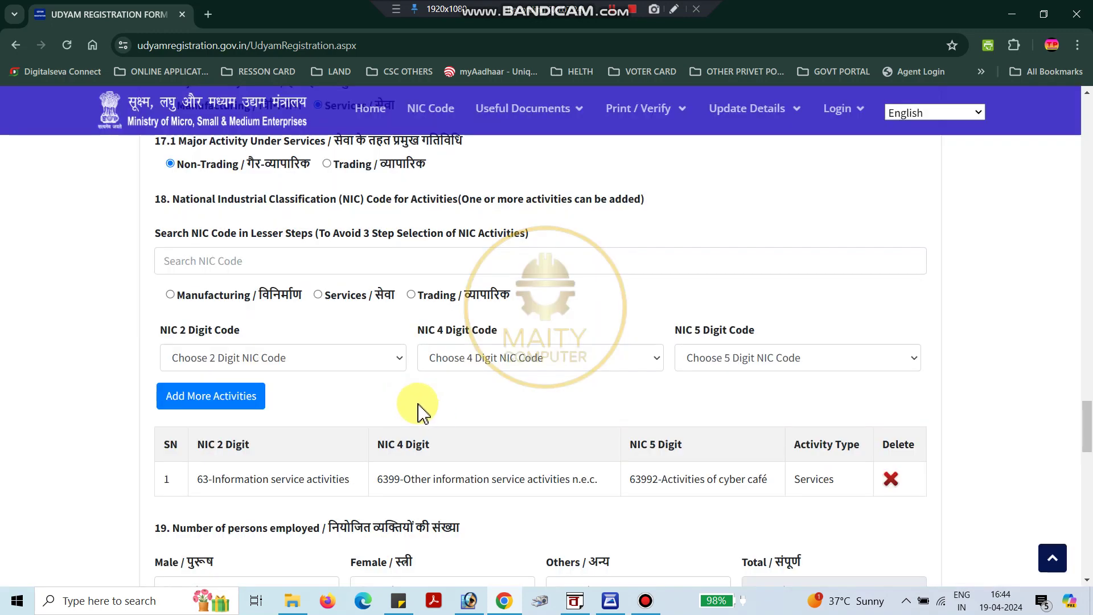
{"action": "scroll", "coordinate": [410, 399], "scroll_direction": "down", "scroll_amount": 3}
Enter 4 male, 0 female and 0 other employees
{"action": "left_click", "coordinate": [226, 373]}
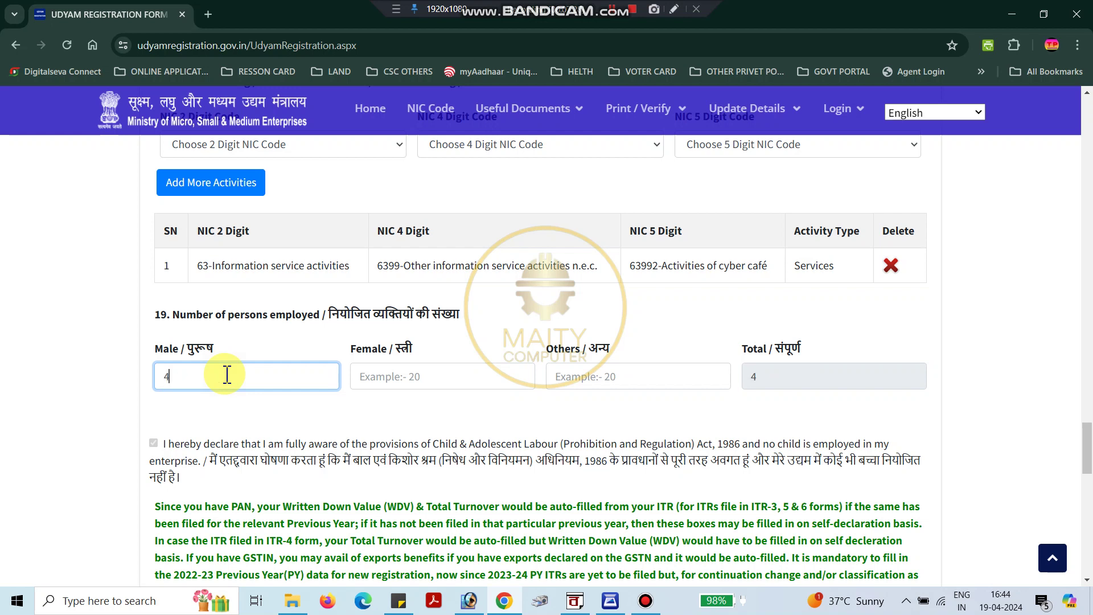
{"action": "left_click", "coordinate": [450, 385]}
{"action": "type", "text": "0"}
{"action": "left_click", "coordinate": [583, 377]}
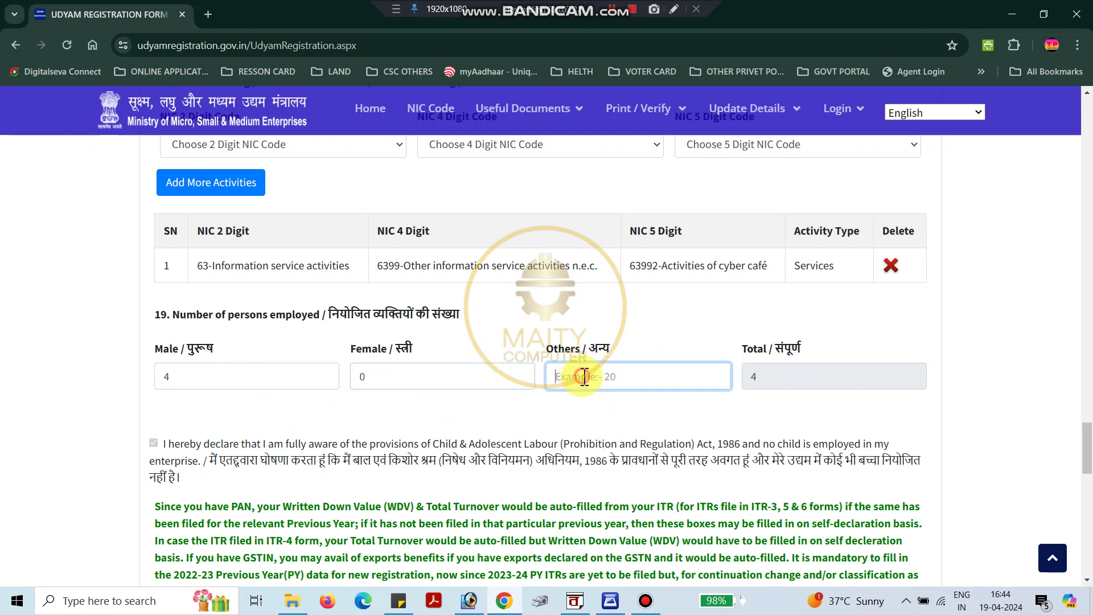
{"action": "scroll", "coordinate": [305, 379], "scroll_direction": "down", "scroll_amount": 5}
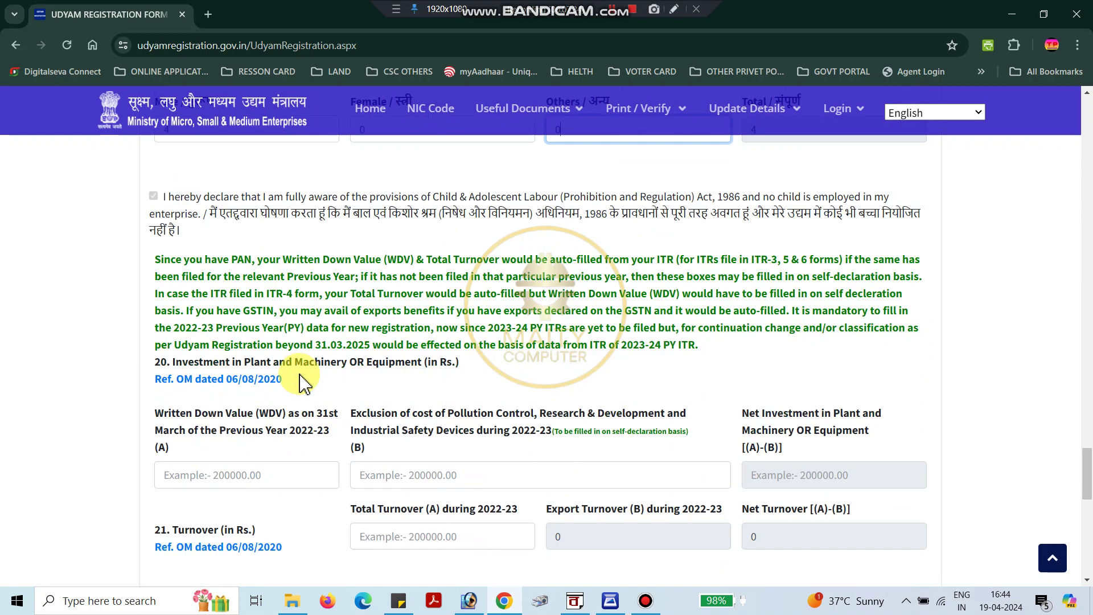
Enter WDV 750000, exclusion 120000 and total turnover 120000 for 2022-23
{"action": "left_click", "coordinate": [265, 369]}
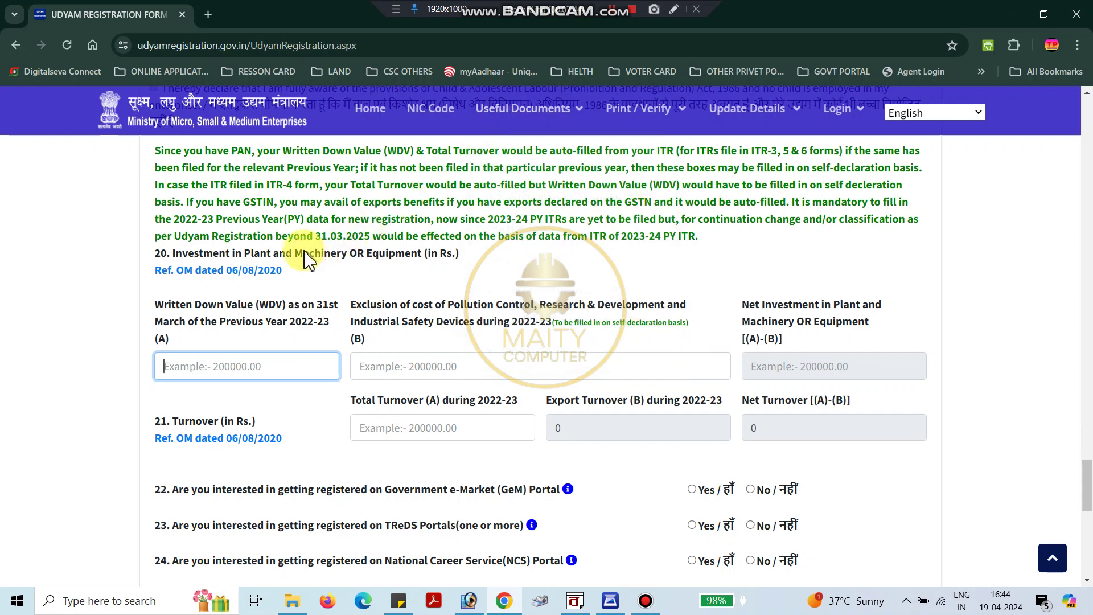
{"action": "type", "text": "750000"}
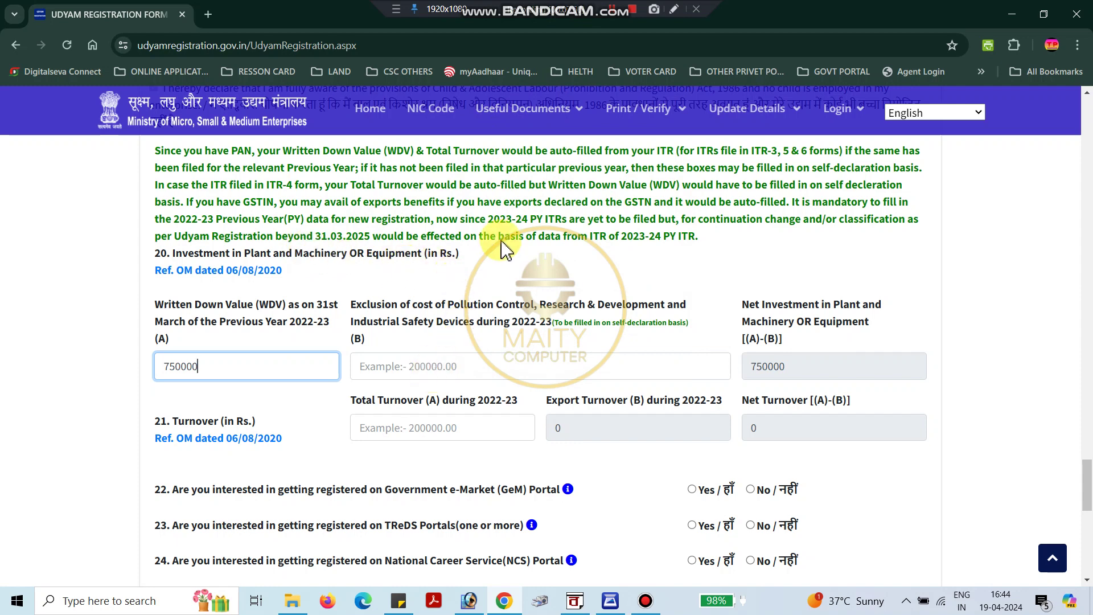
{"action": "left_click", "coordinate": [435, 360]}
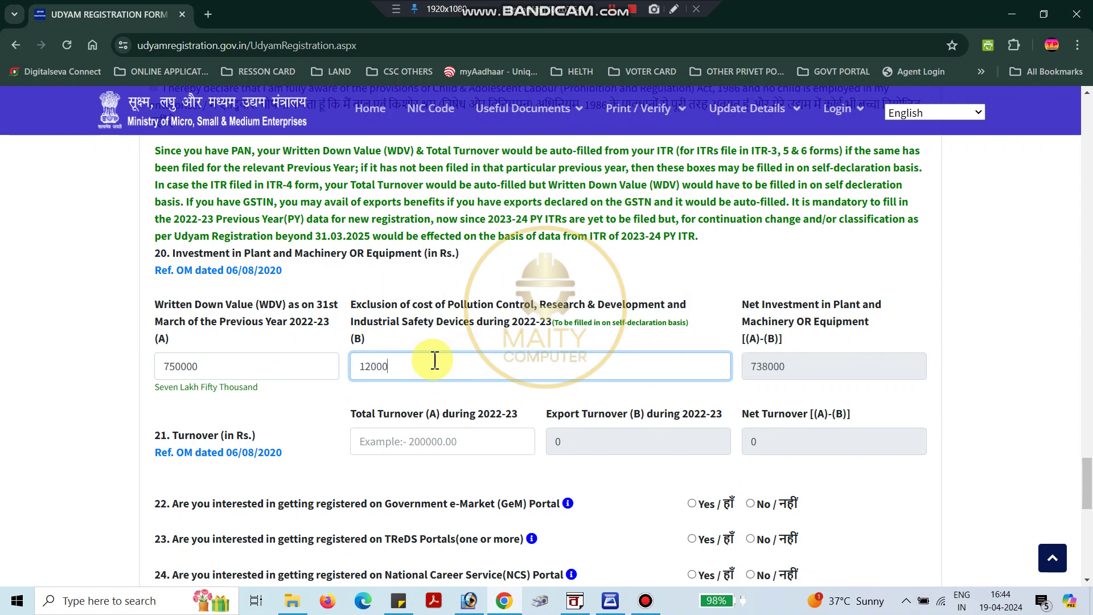
{"action": "type", "text": "120000"}
{"action": "left_click", "coordinate": [438, 441]}
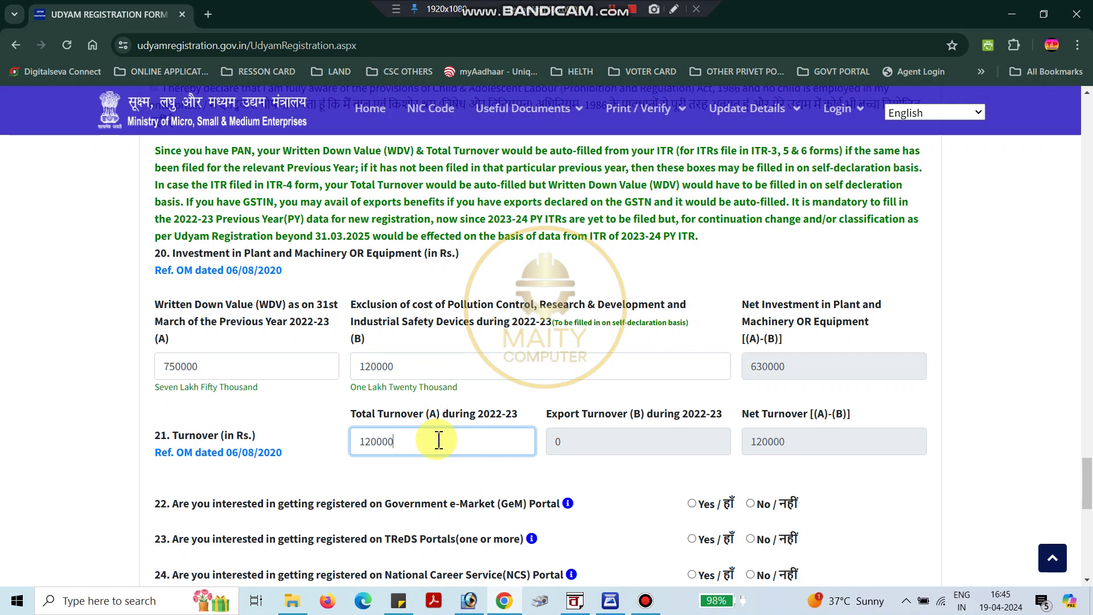
{"action": "key", "text": "Tab"}
{"action": "left_click", "coordinate": [439, 438]}
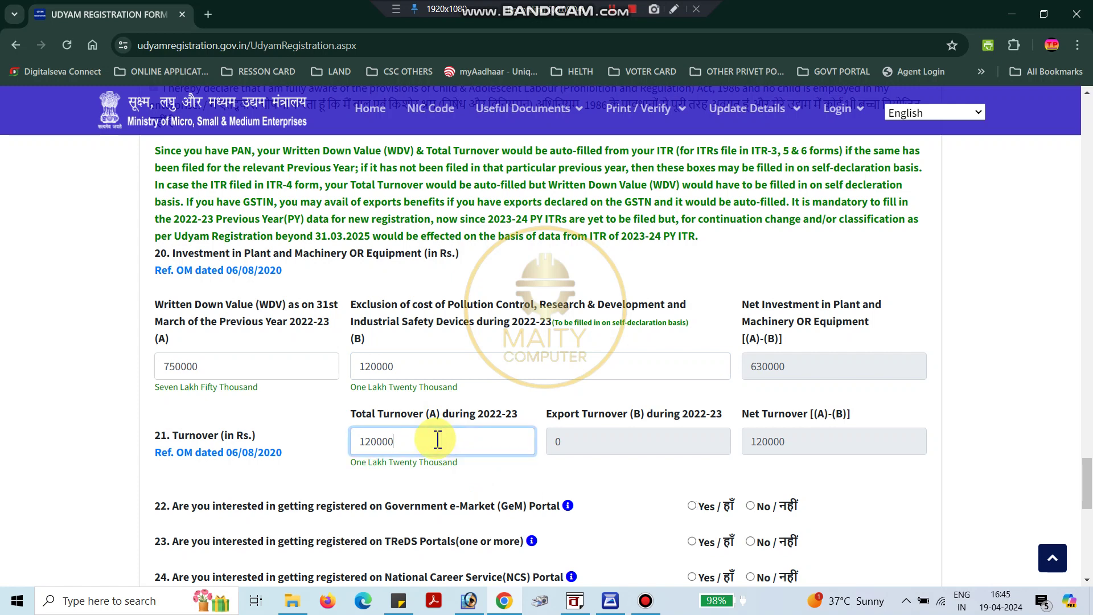
Make turnover 1200000, answer No to GeM, TReDS, NCS, NSIC B2B and .IN questions, then submit
{"action": "scroll", "coordinate": [440, 440], "scroll_direction": "down", "scroll_amount": 5}
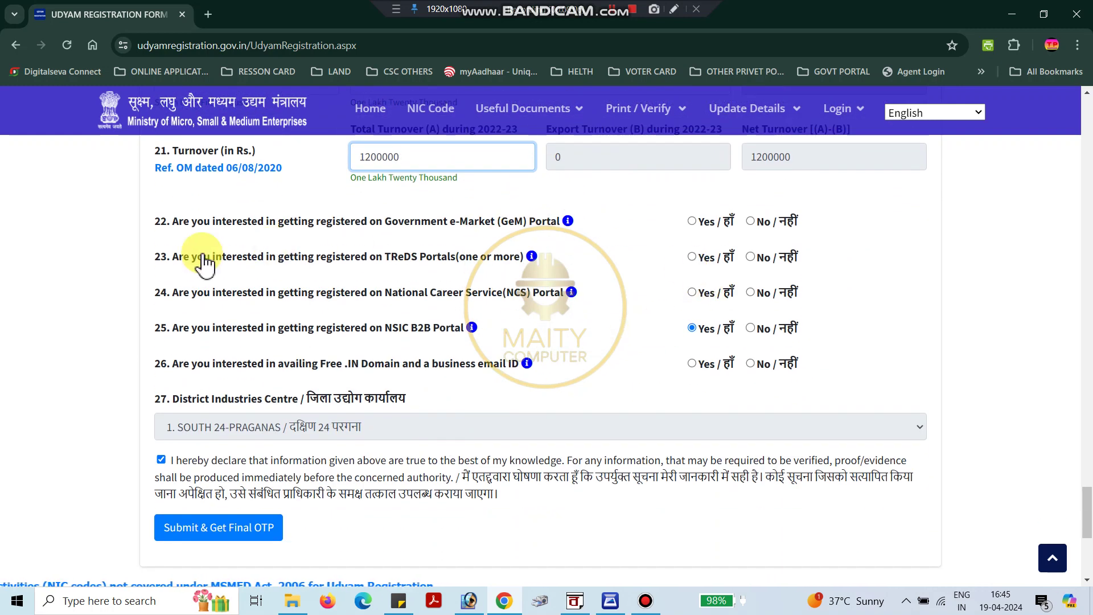
{"action": "type", "text": "0"}
{"action": "left_click", "coordinate": [752, 221]}
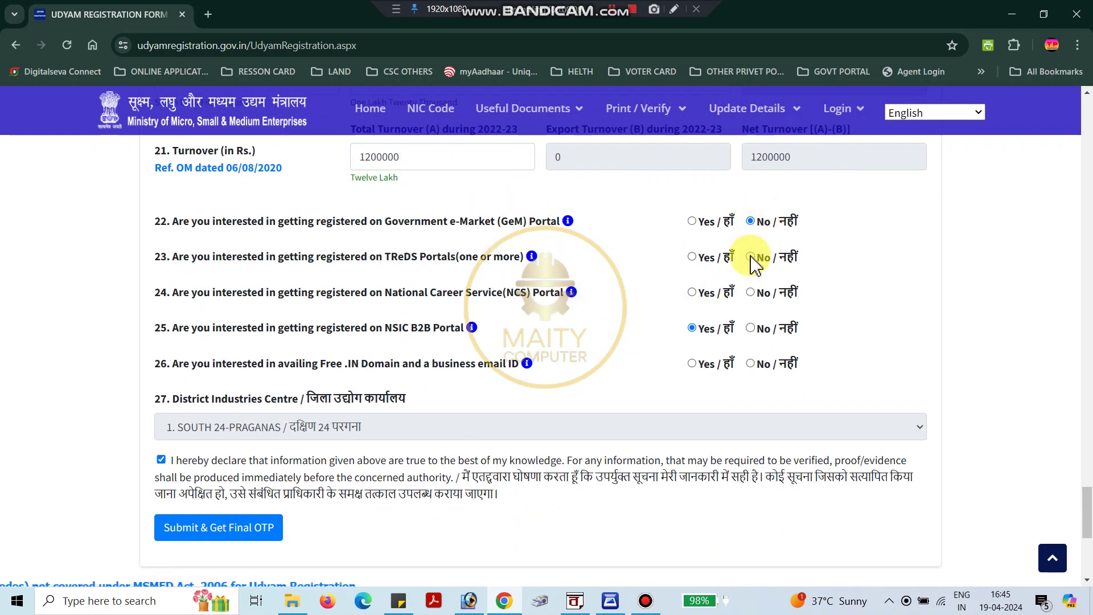
{"action": "left_click", "coordinate": [751, 258]}
{"action": "left_click", "coordinate": [750, 293]}
{"action": "left_click", "coordinate": [751, 328]}
{"action": "left_click", "coordinate": [751, 364]}
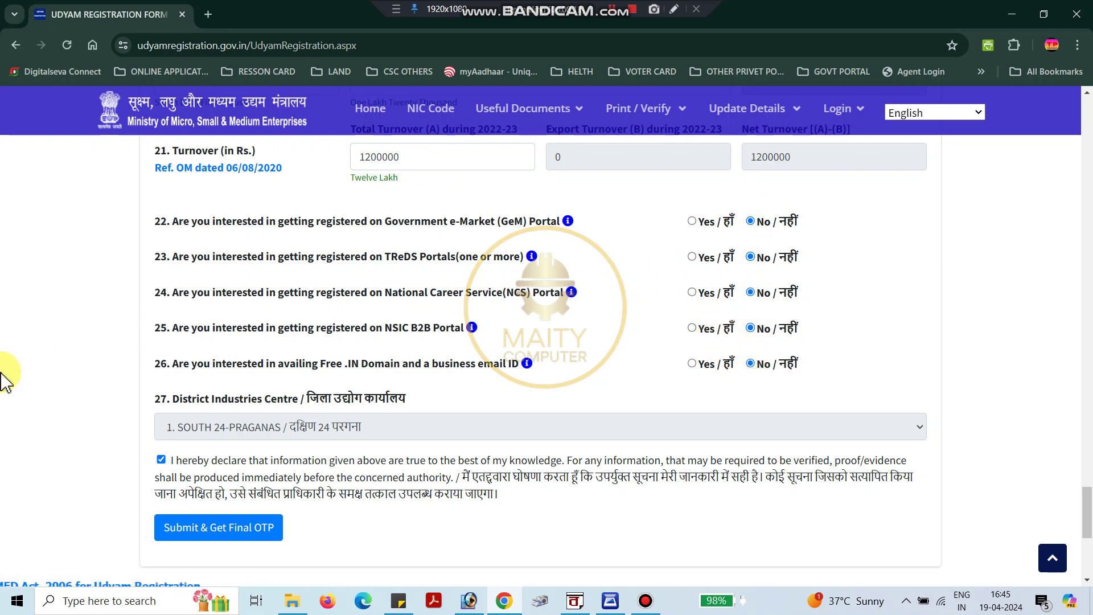
{"action": "left_click", "coordinate": [234, 530]}
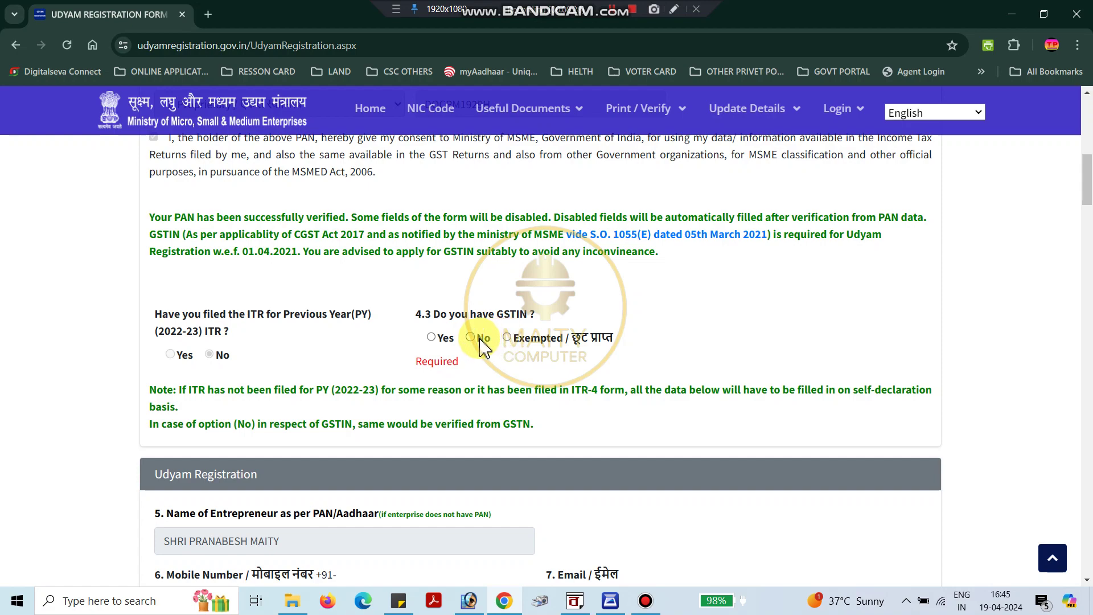
Resubmit the form with GSTIN answered No to request the final OTP
{"action": "scroll", "coordinate": [480, 346], "scroll_direction": "down", "scroll_amount": 1}
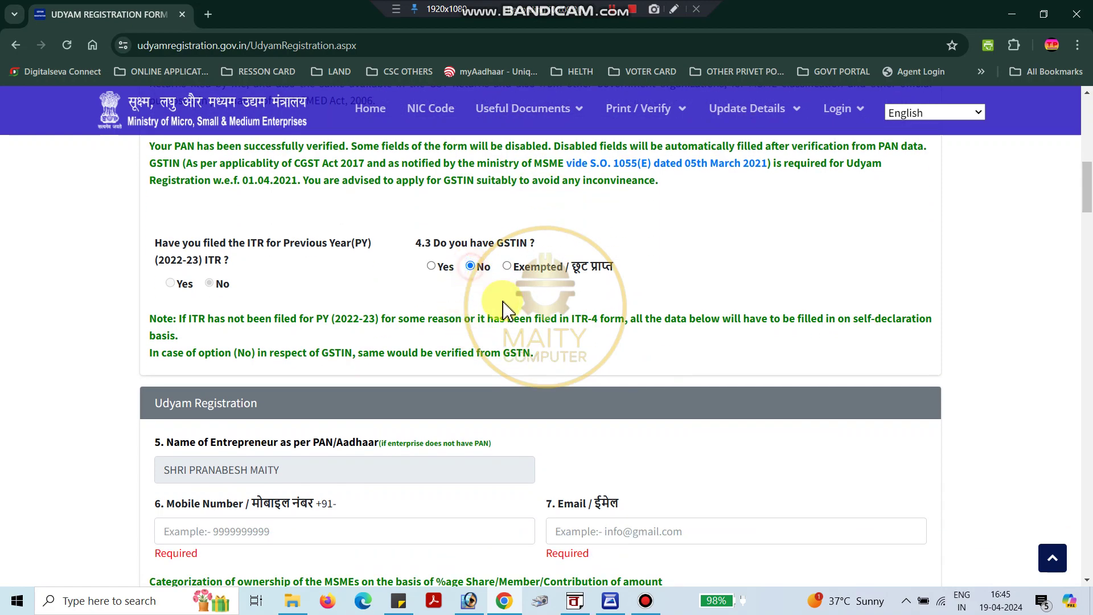
{"action": "scroll", "coordinate": [478, 266], "scroll_direction": "down", "scroll_amount": 6}
{"action": "scroll", "coordinate": [301, 402], "scroll_direction": "down", "scroll_amount": 20}
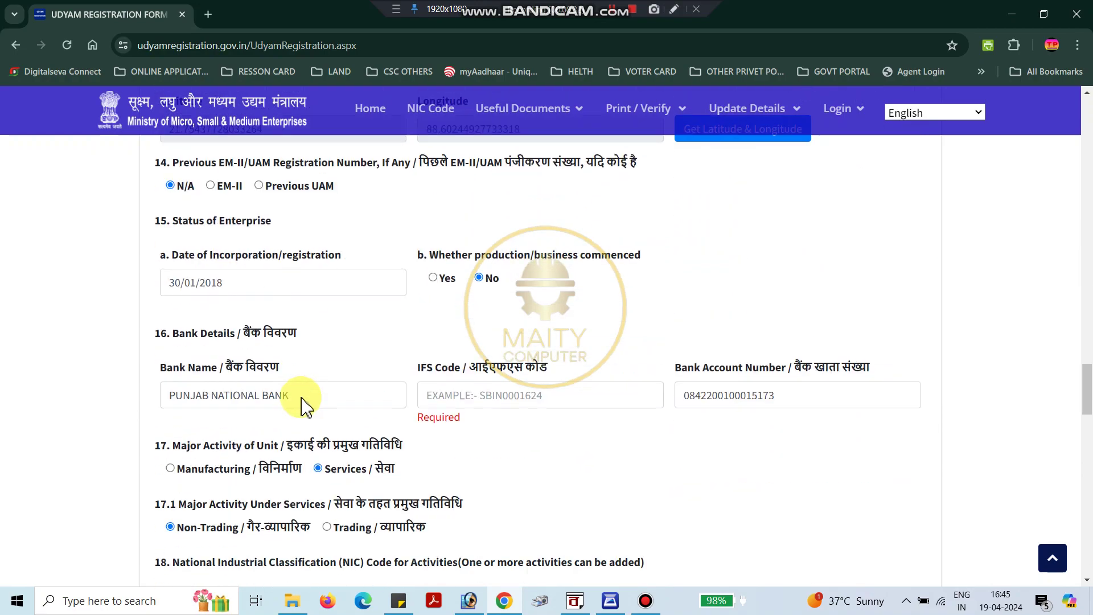
{"action": "scroll", "coordinate": [306, 403], "scroll_direction": "down", "scroll_amount": 15}
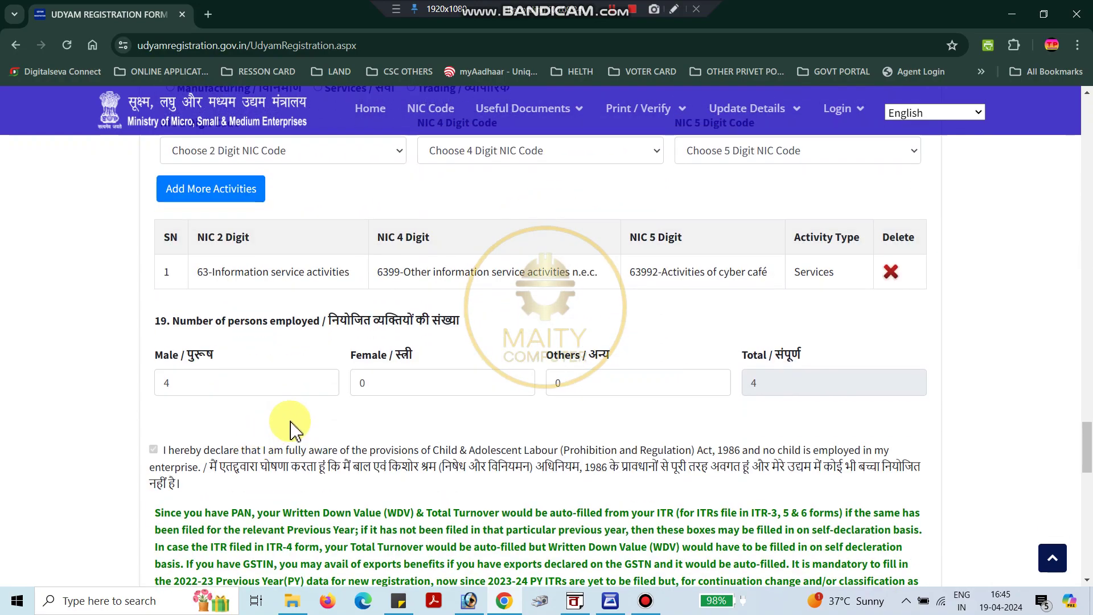
{"action": "scroll", "coordinate": [310, 420], "scroll_direction": "down", "scroll_amount": 7}
{"action": "scroll", "coordinate": [310, 416], "scroll_direction": "up", "scroll_amount": 5}
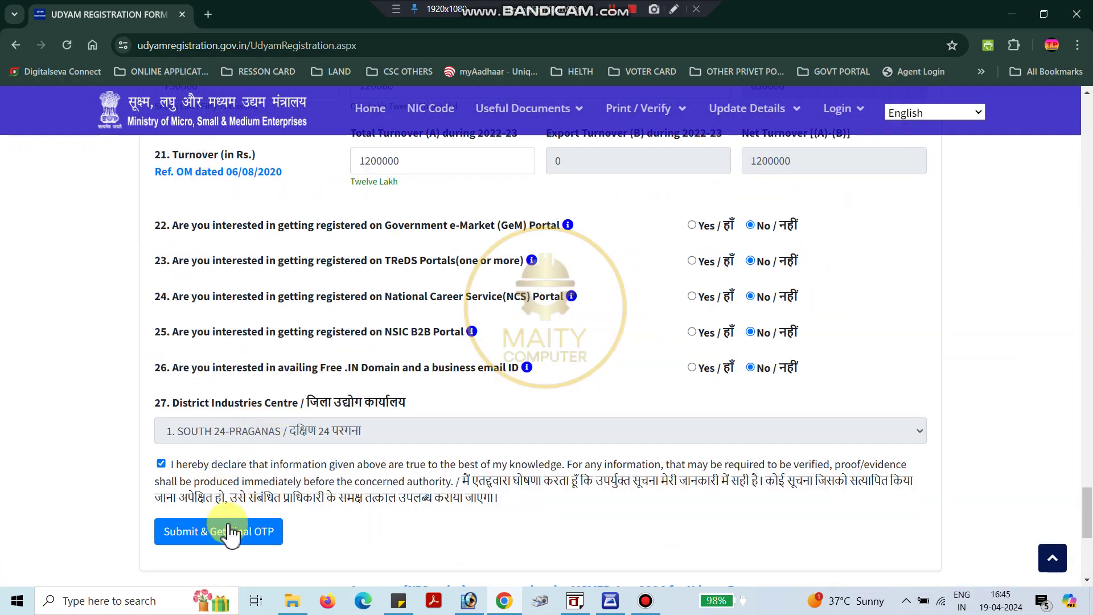
{"action": "left_click", "coordinate": [227, 532]}
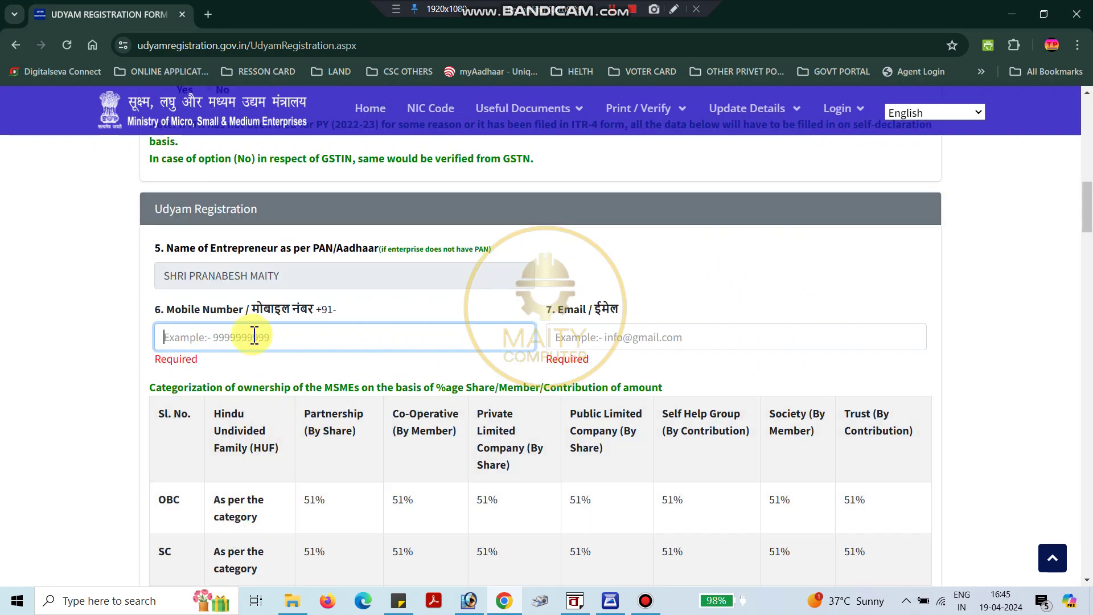
Fill in the missing mobile number, e-mail and bank IFS code
{"action": "left_click", "coordinate": [248, 336]}
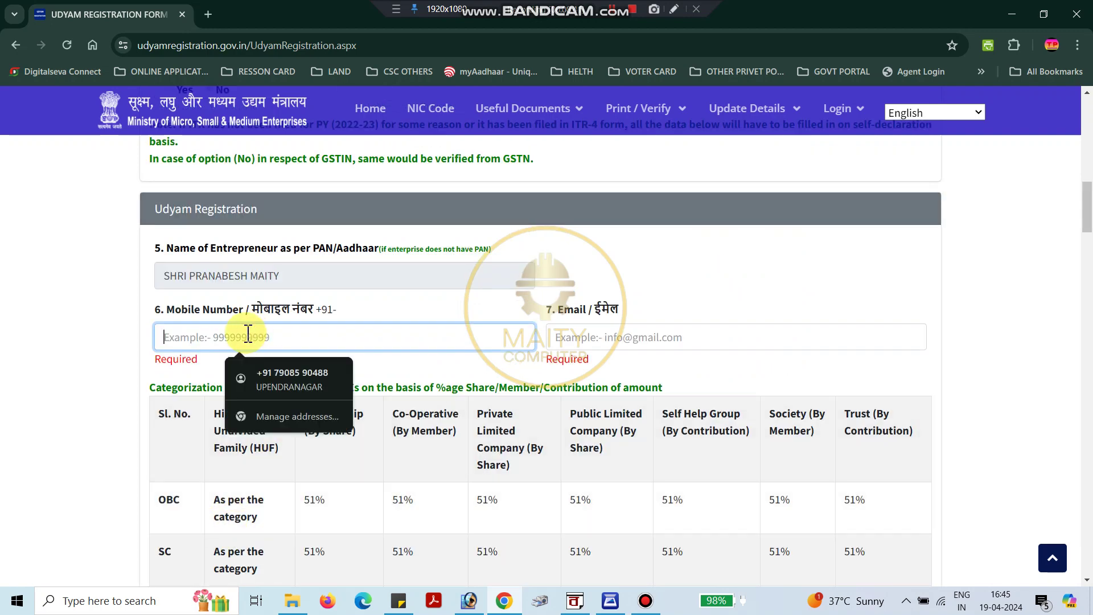
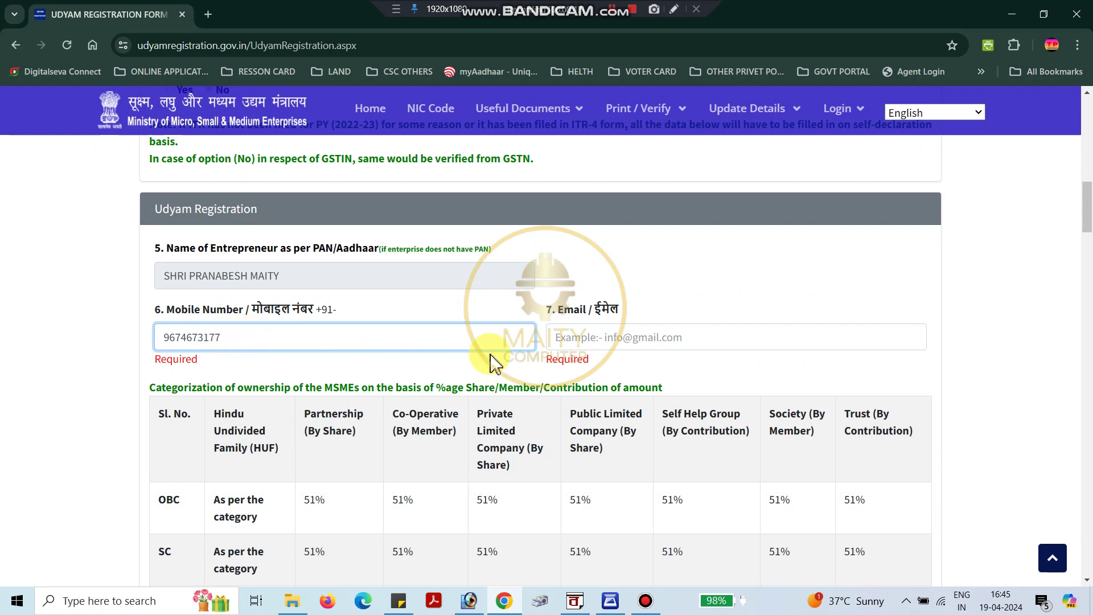
{"action": "left_click", "coordinate": [599, 332]}
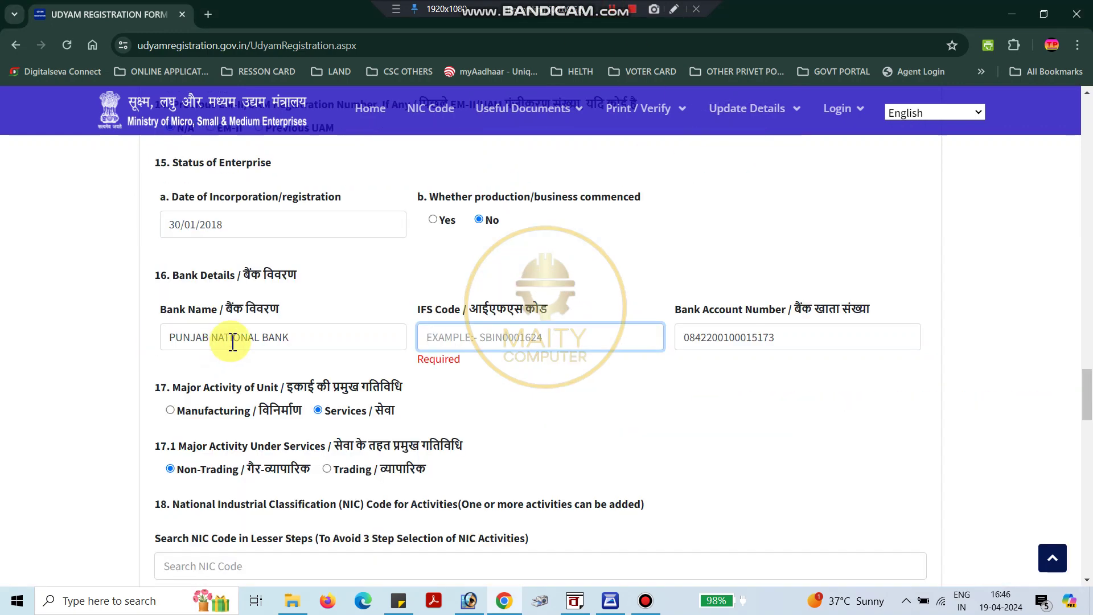
{"action": "left_click", "coordinate": [483, 344]}
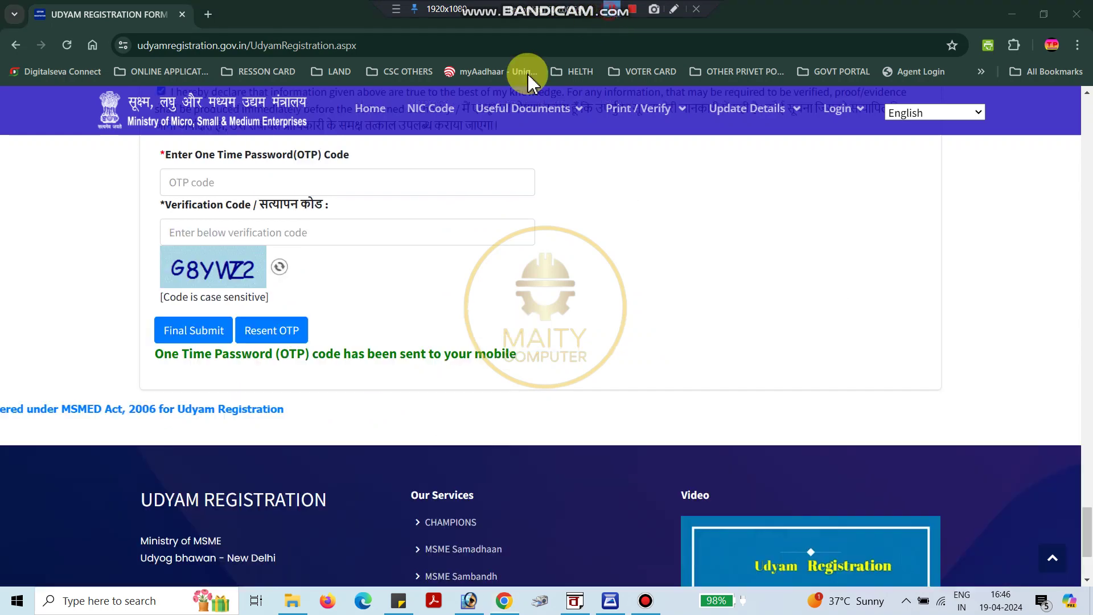
Enter the OTP received on the mobile and the captcha verification code
{"action": "scroll", "coordinate": [239, 228], "scroll_direction": "up", "scroll_amount": 2}
{"action": "left_click", "coordinate": [226, 326]}
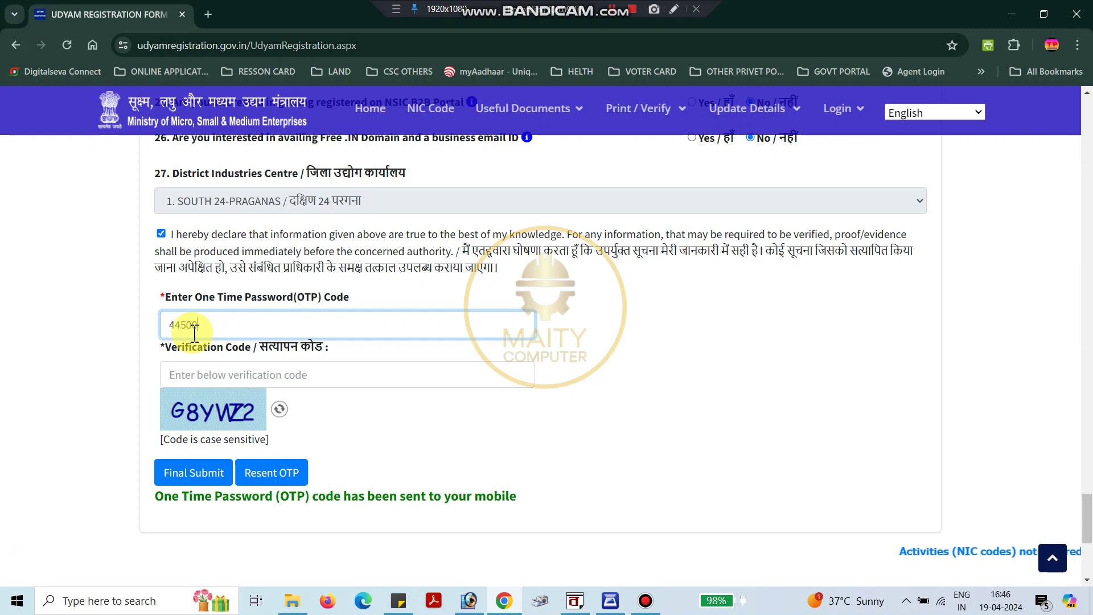
{"action": "type", "text": "6"}
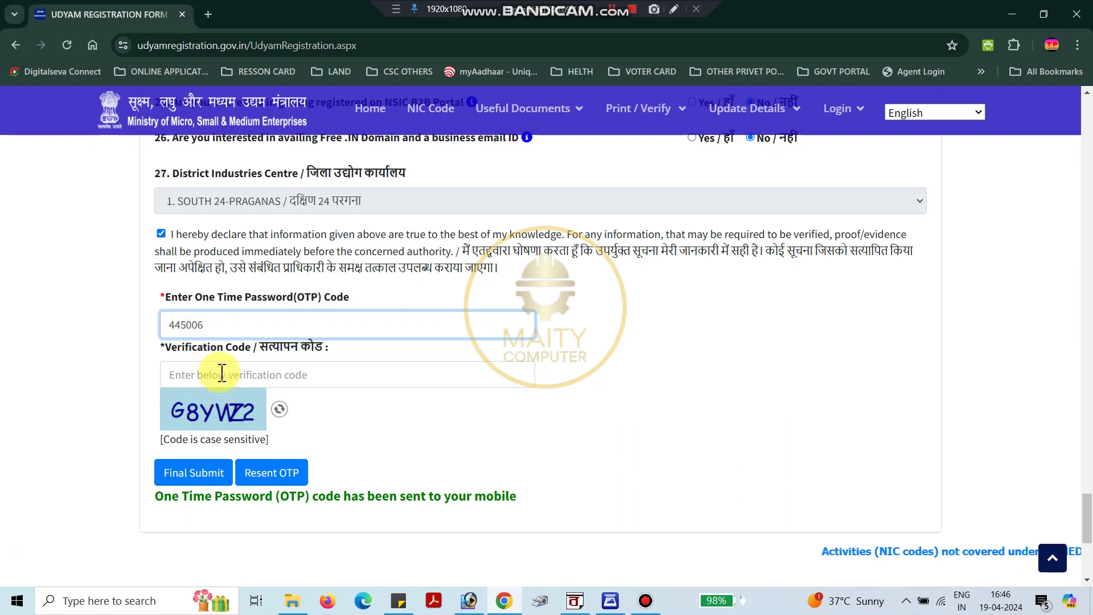
{"action": "left_click", "coordinate": [222, 374]}
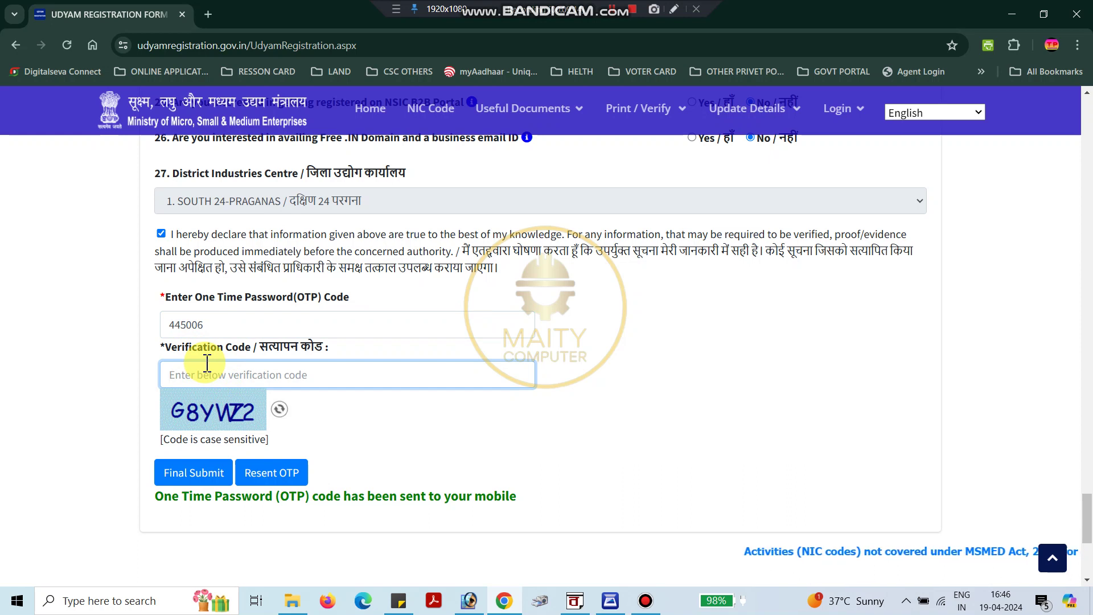
{"action": "key", "text": "Caps_Lock"}
{"action": "type", "text": "G8"}
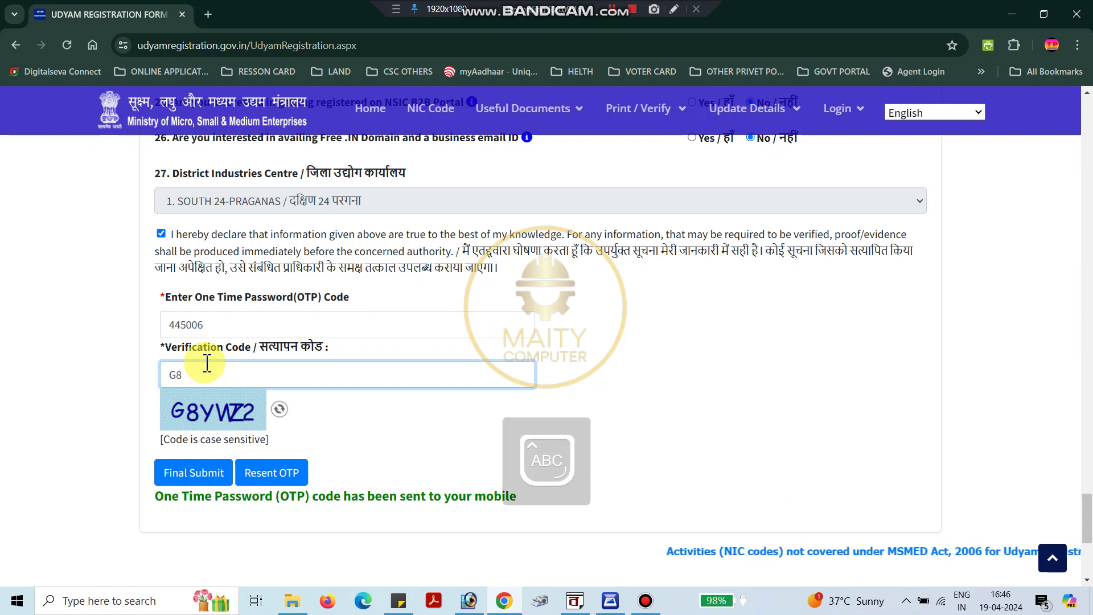
{"action": "type", "text": "YW"}
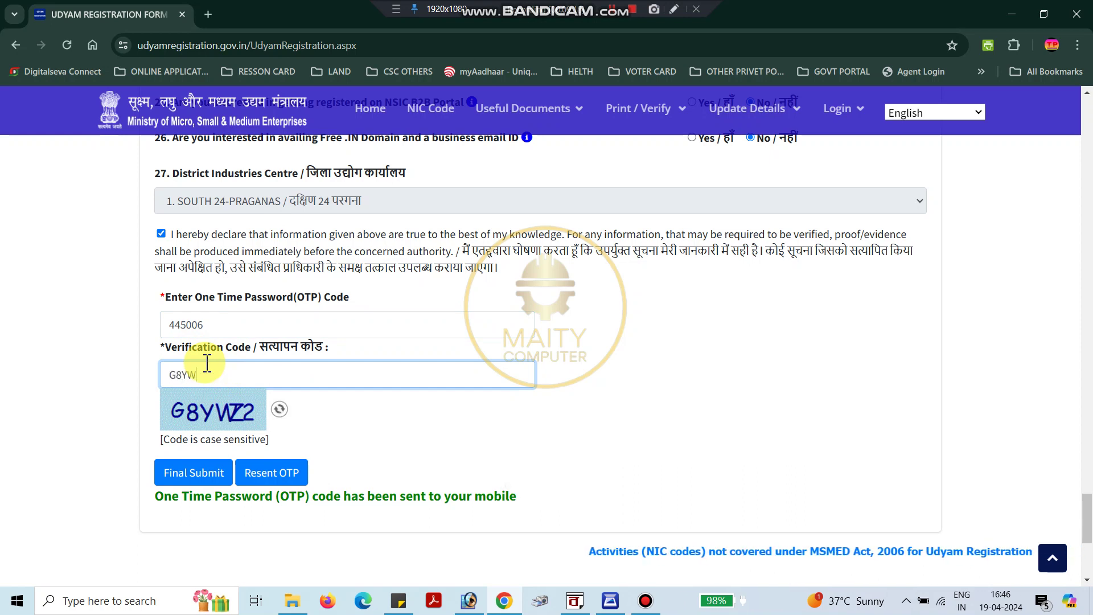
{"action": "type", "text": "Z"}
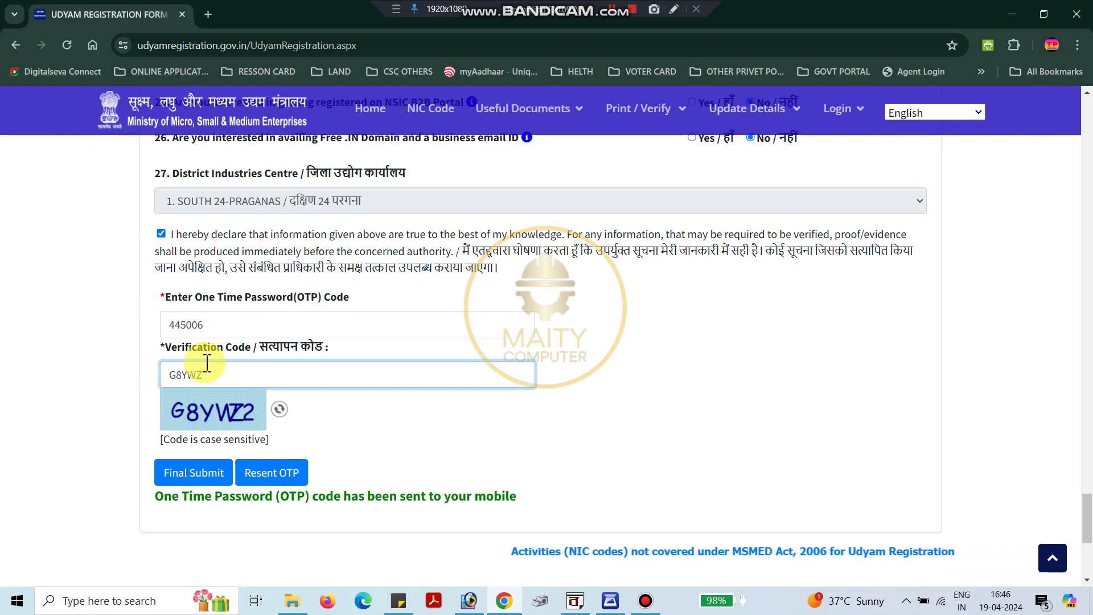
{"action": "type", "text": "2"}
Final-submit the registration, confirm the data, and dismiss the success alert
{"action": "left_click", "coordinate": [202, 474]}
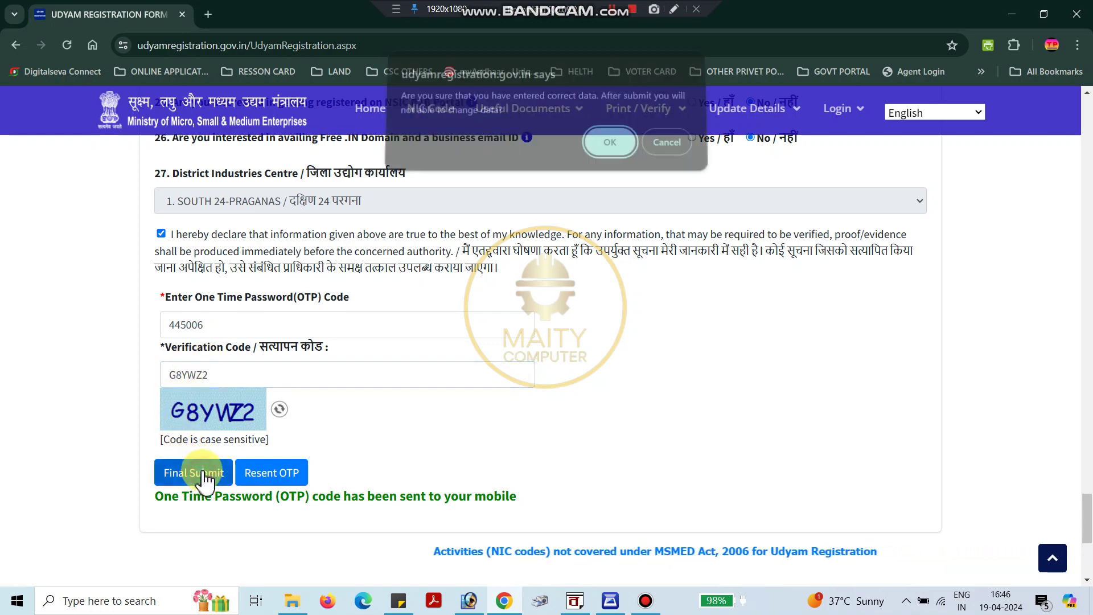
{"action": "left_click", "coordinate": [592, 141]}
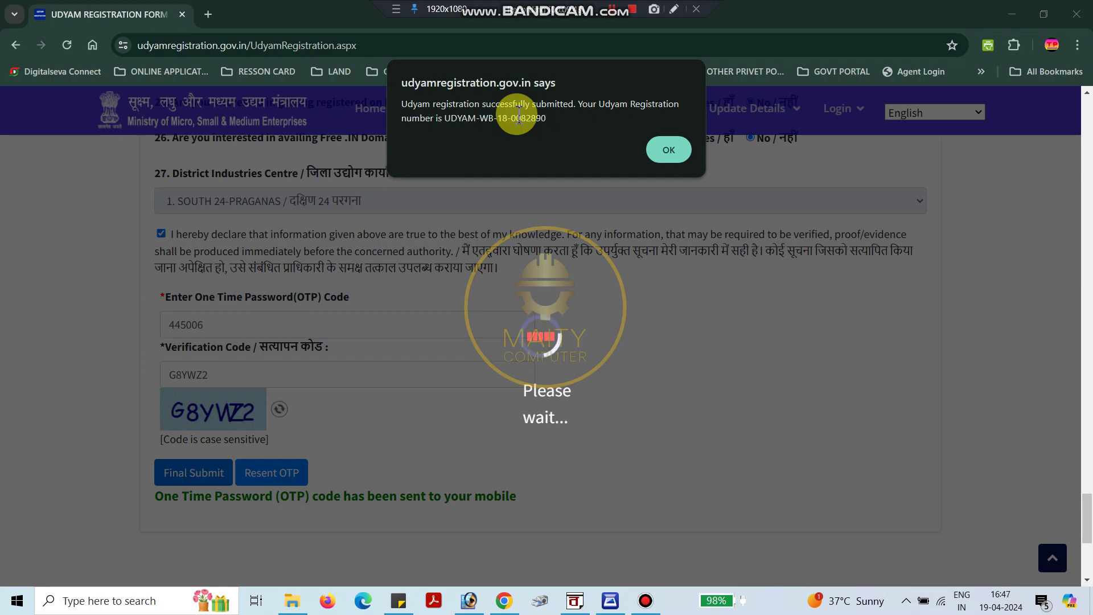
{"action": "key", "text": "Return"}
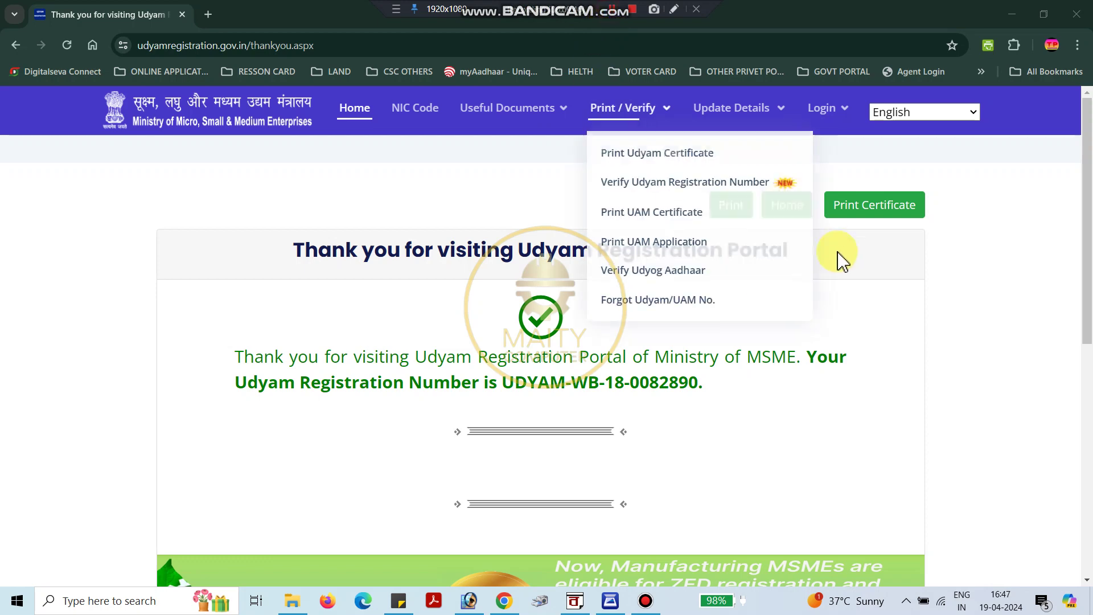
Log in through Validate & Generate OTP and open the printable Udyam Registration Certificate
{"action": "left_click", "coordinate": [881, 209]}
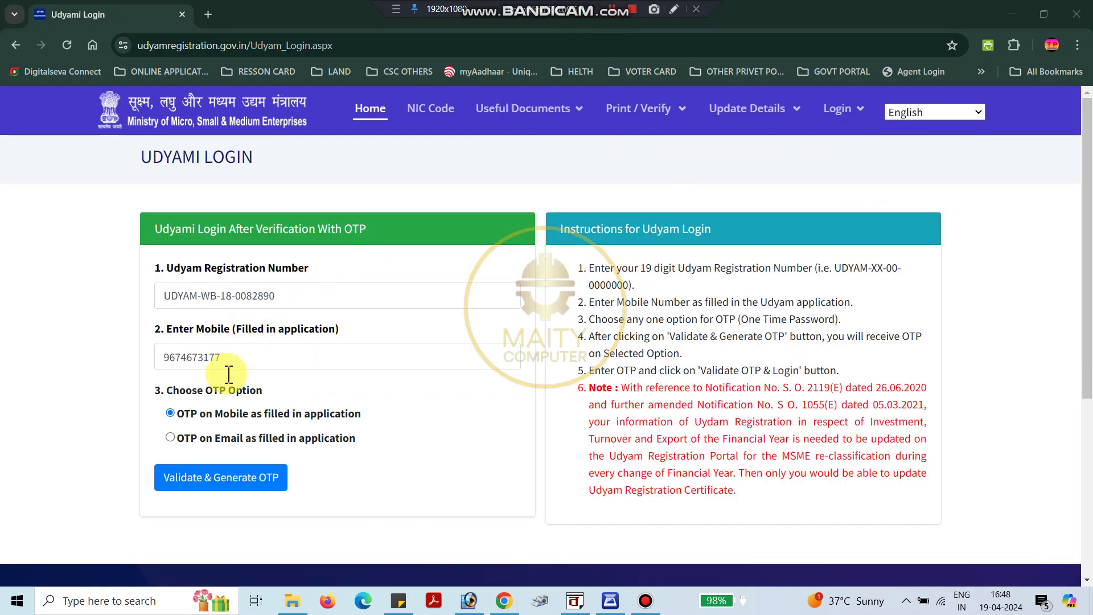
{"action": "left_click", "coordinate": [200, 480]}
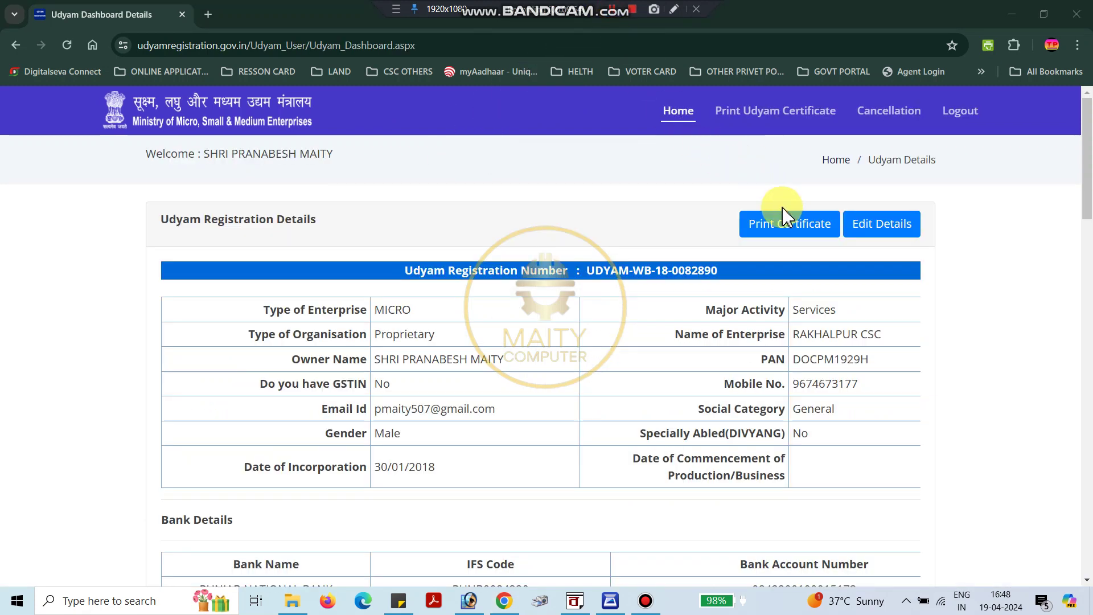
{"action": "left_click", "coordinate": [792, 231]}
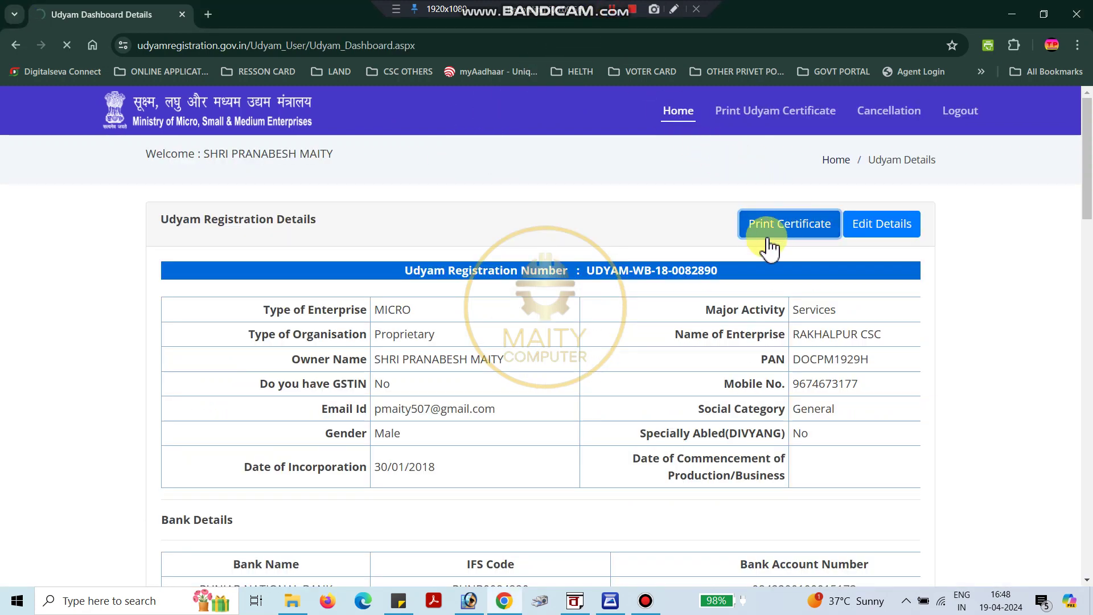